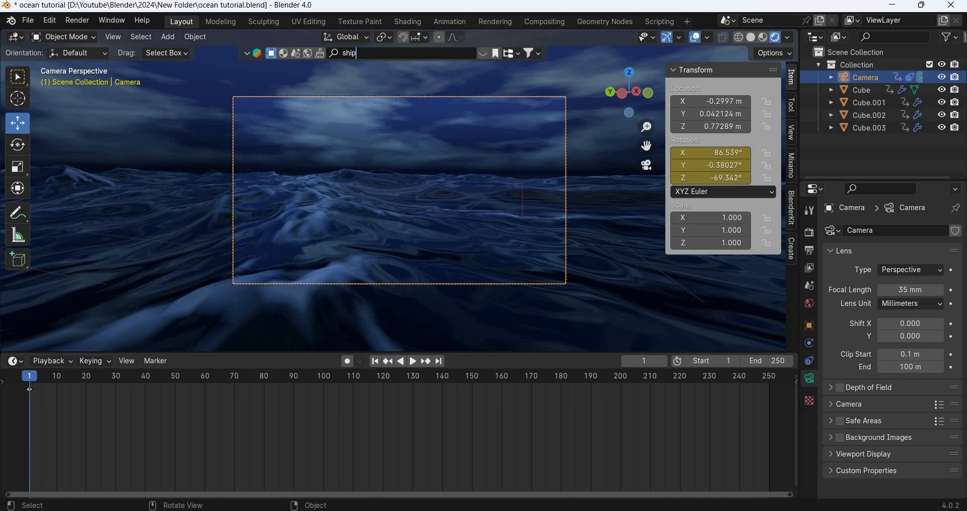
# Look up "kit" in the add-on preferences to check whether the BlenderKit Online Asset Library is enabled.
pyautogui.click(50, 21)
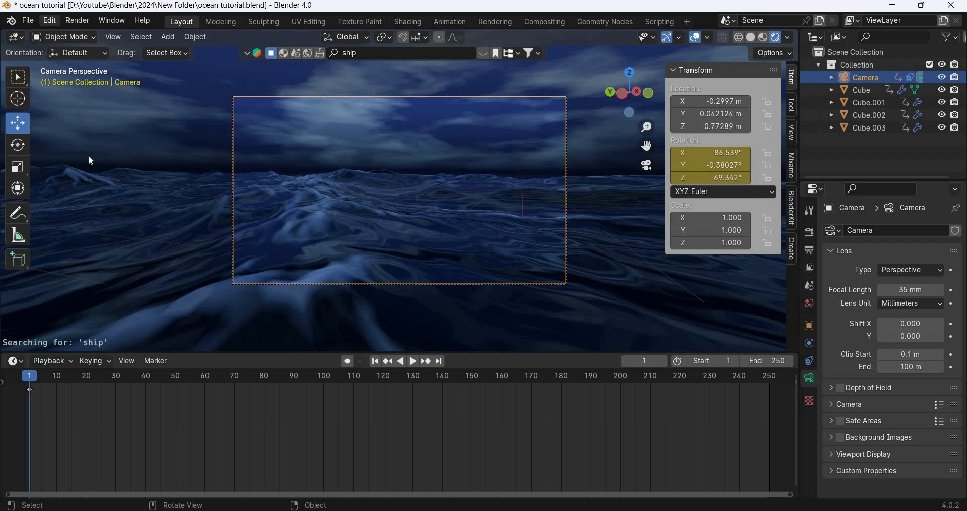
pyautogui.click(93, 182)
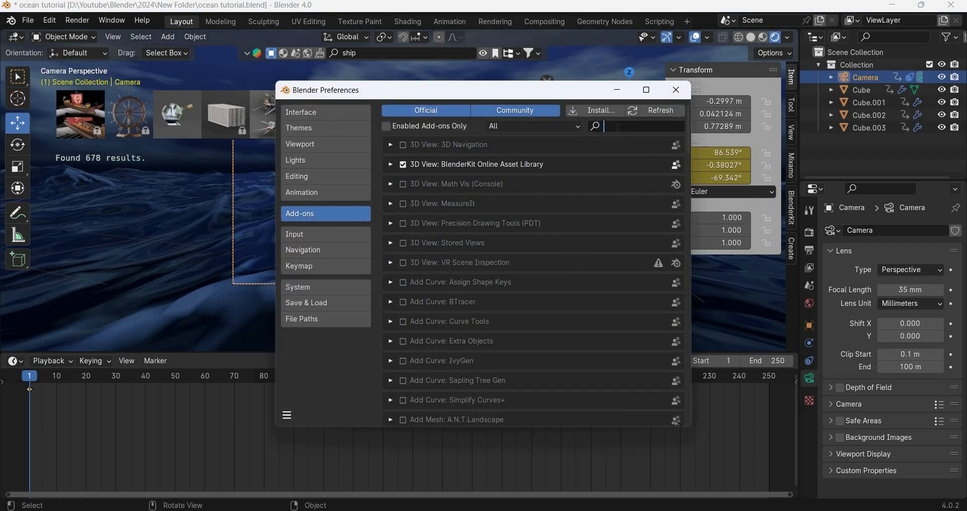
pyautogui.write('kit')
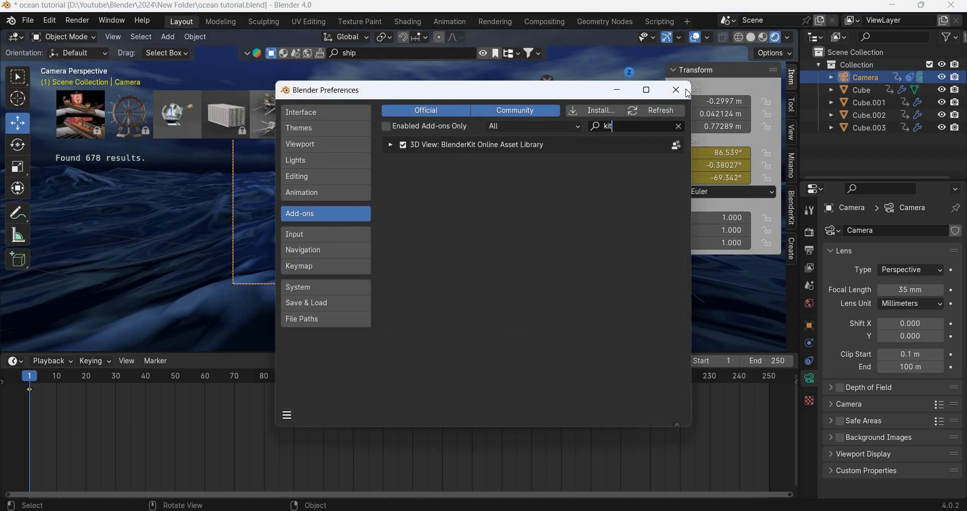
pyautogui.click(676, 89)
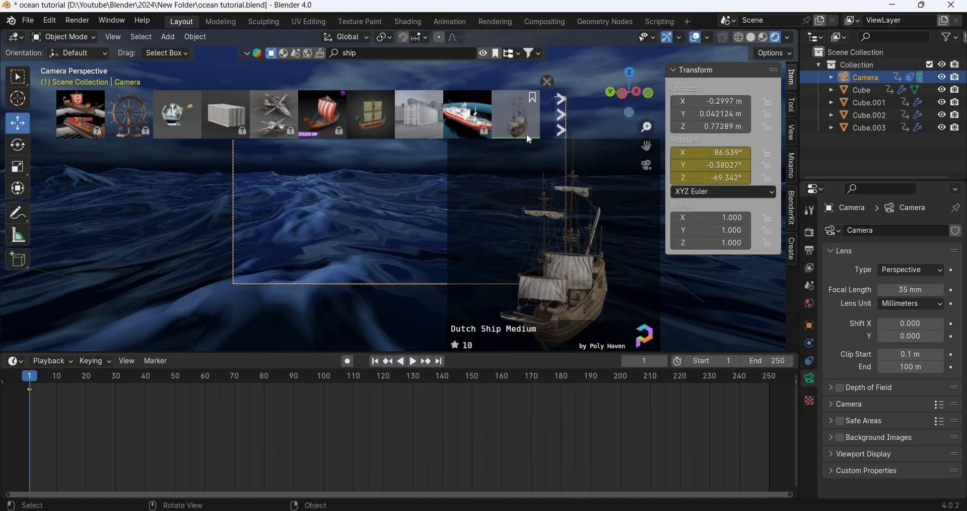
# Add the Dutch Ship Medium model from the BlenderKit ship results to the ocean scene and select its empty.
pyautogui.click(527, 136)
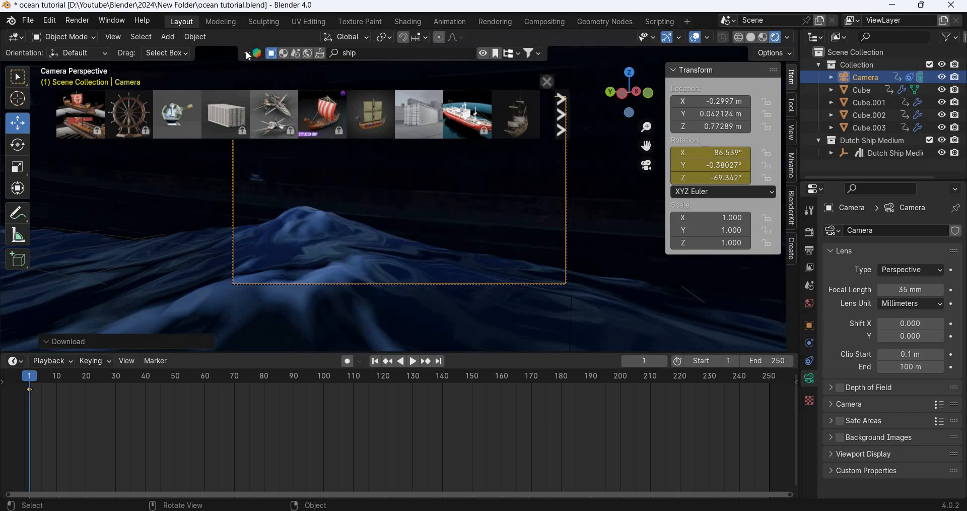
pyautogui.press('Escape')
pyautogui.scroll(-3, 416, 282)
pyautogui.moveTo(415, 281); pyautogui.dragTo(412, 282, button='middle')
pyautogui.scroll(-2, 412, 281)
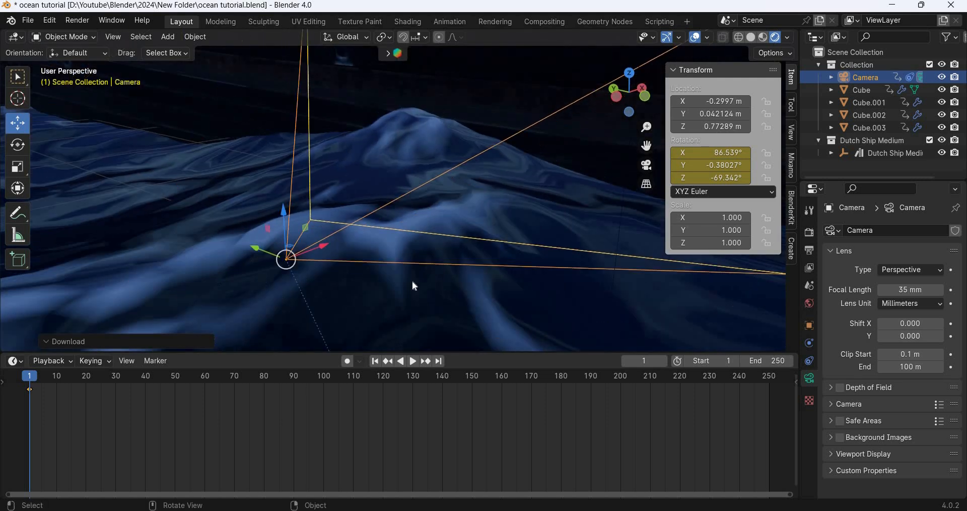
pyautogui.press('KP_Decimal')
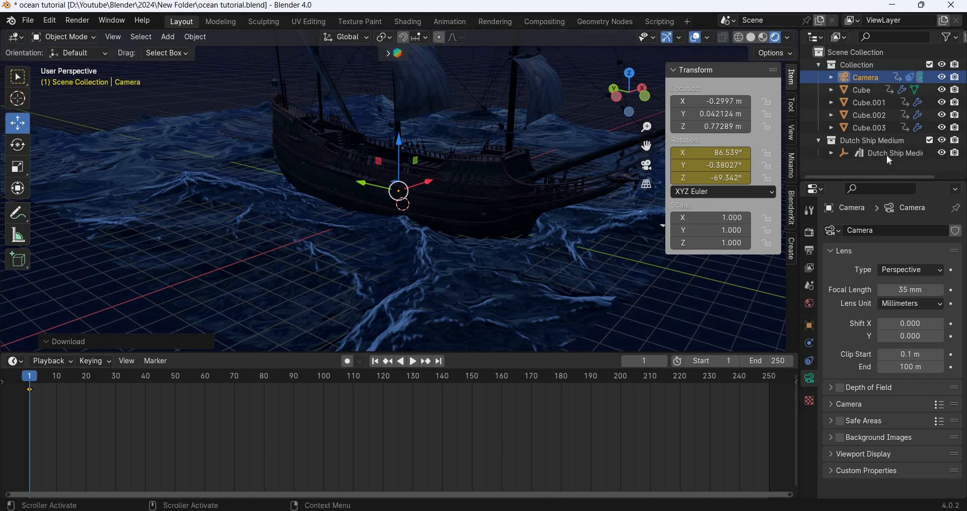
pyautogui.click(888, 154)
pyautogui.press('g')
pyautogui.press('y')
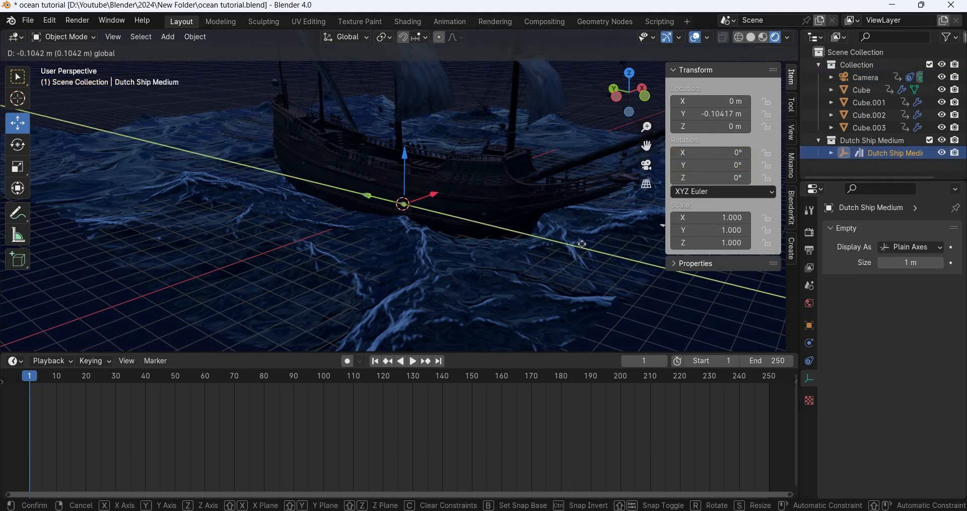
pyautogui.press('Escape')
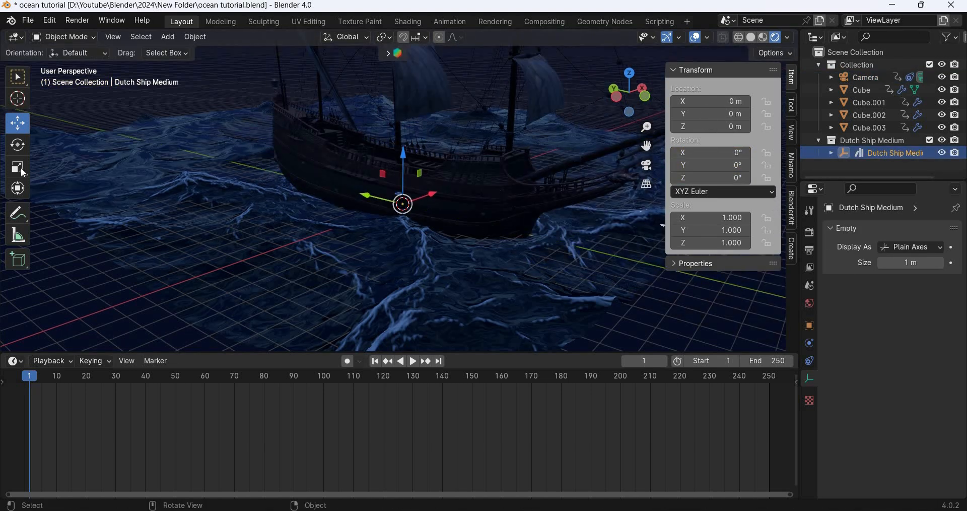
# Scale the Dutch ship down uniformly to about 0.114 and view it through the camera.
pyautogui.click(22, 171)
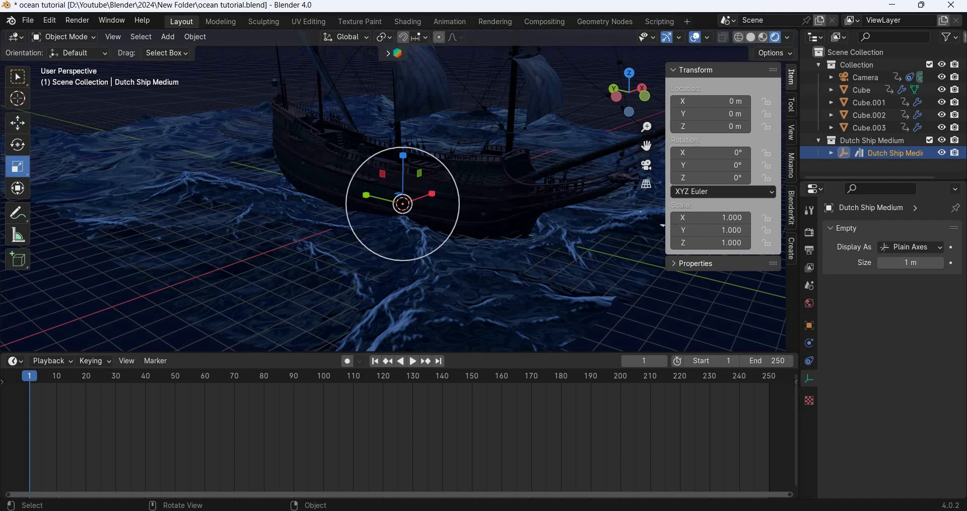
pyautogui.press('s')
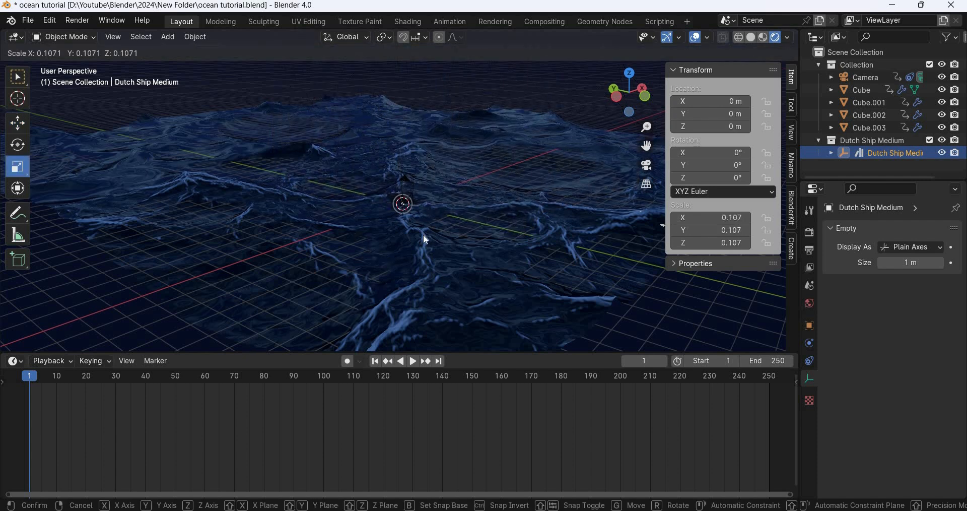
pyautogui.click(424, 235)
pyautogui.press('KP_0')
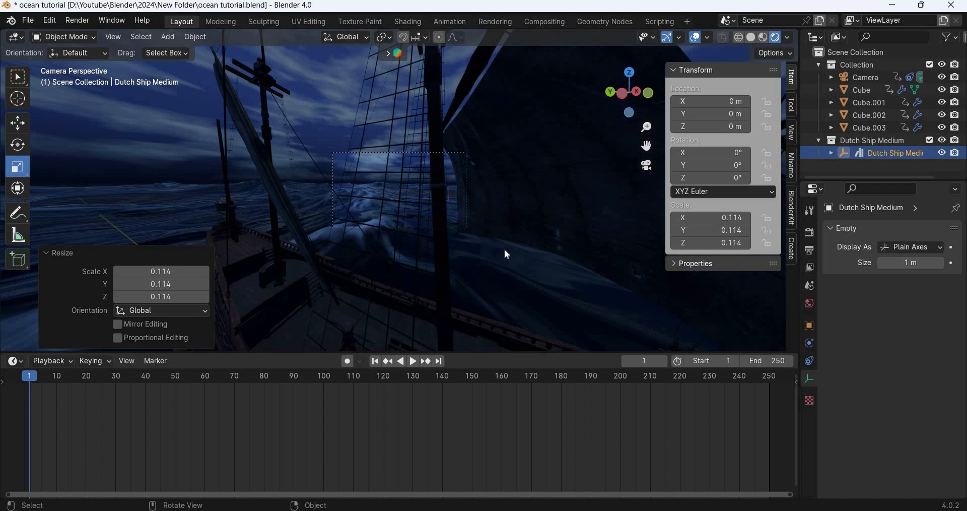
# In a wireframe top view, move the camera to about X -10.63 m, Y -9.57 m, near the corner of the detailed ocean tile.
pyautogui.moveTo(500, 249); pyautogui.dragTo(498, 262, button='middle')
pyautogui.scroll(-15, 497, 250)
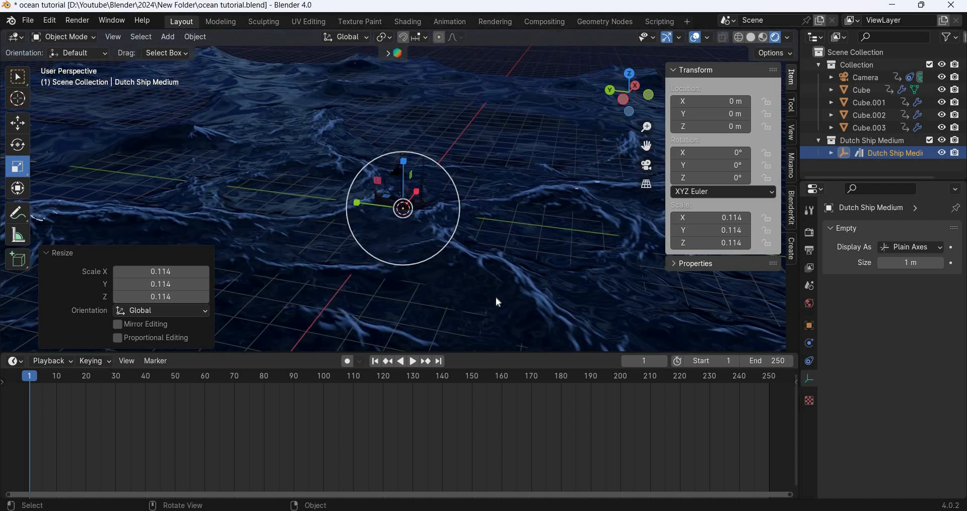
pyautogui.moveTo(514, 301); pyautogui.dragTo(313, 193, button='middle')
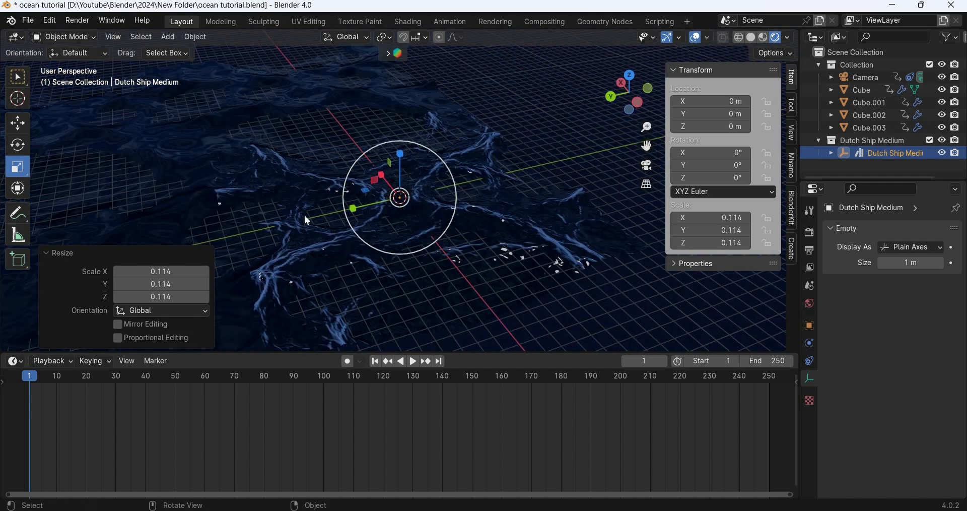
pyautogui.press('KP_7')
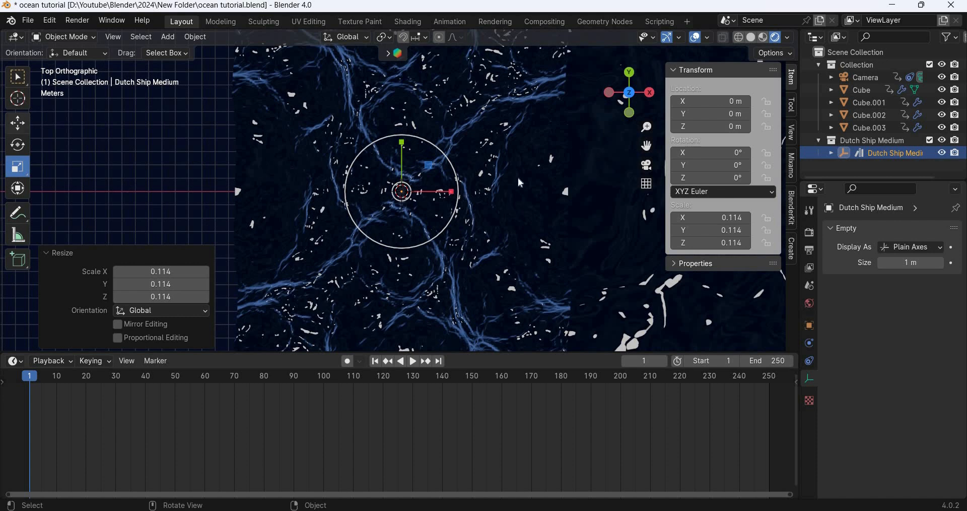
pyautogui.click(18, 123)
pyautogui.click(739, 37)
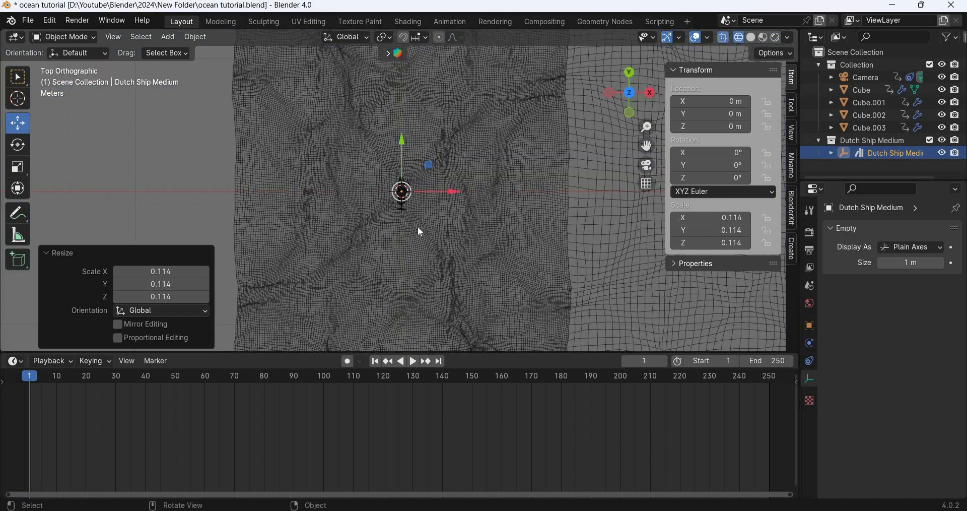
pyautogui.scroll(-3, 421, 233)
pyautogui.click(878, 77)
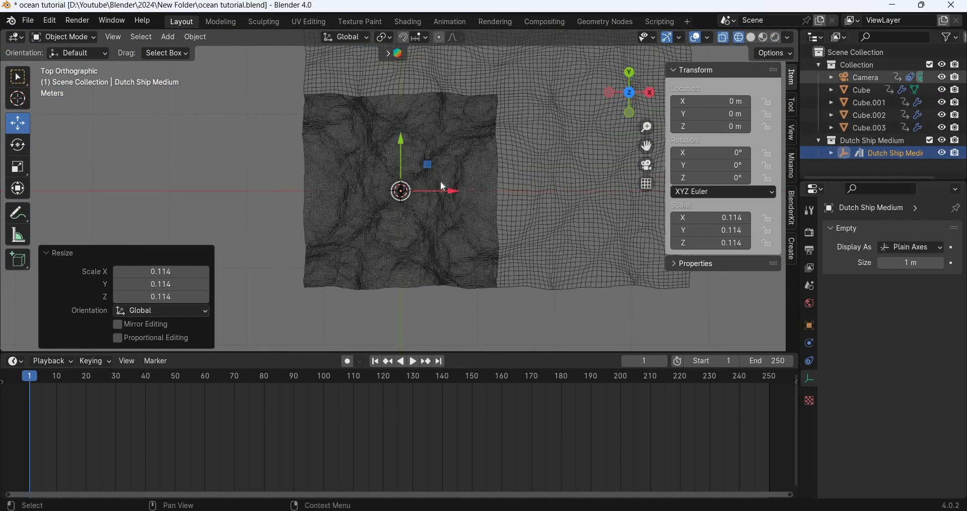
pyautogui.press('g')
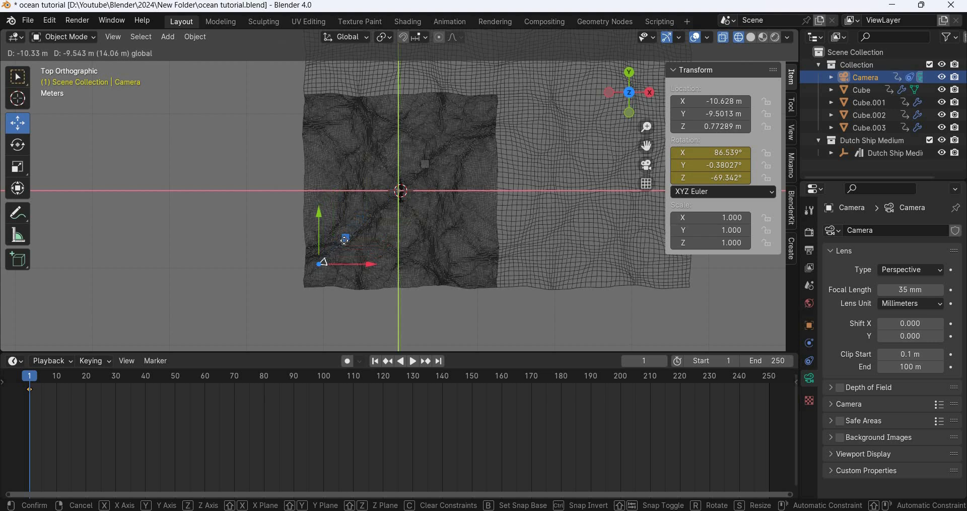
pyautogui.click(445, 315)
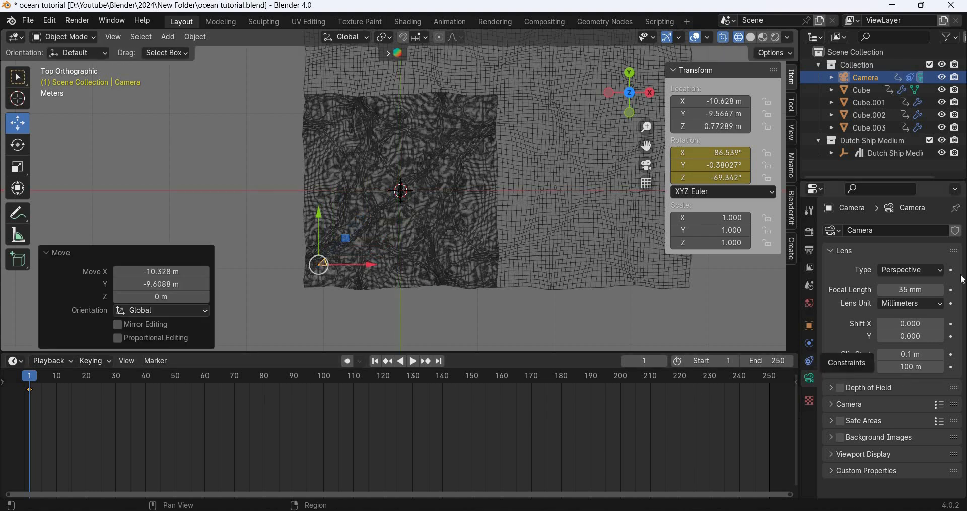
# Examine the camera's object constraints and its framing of the ship in Material Preview shading.
pyautogui.click(811, 361)
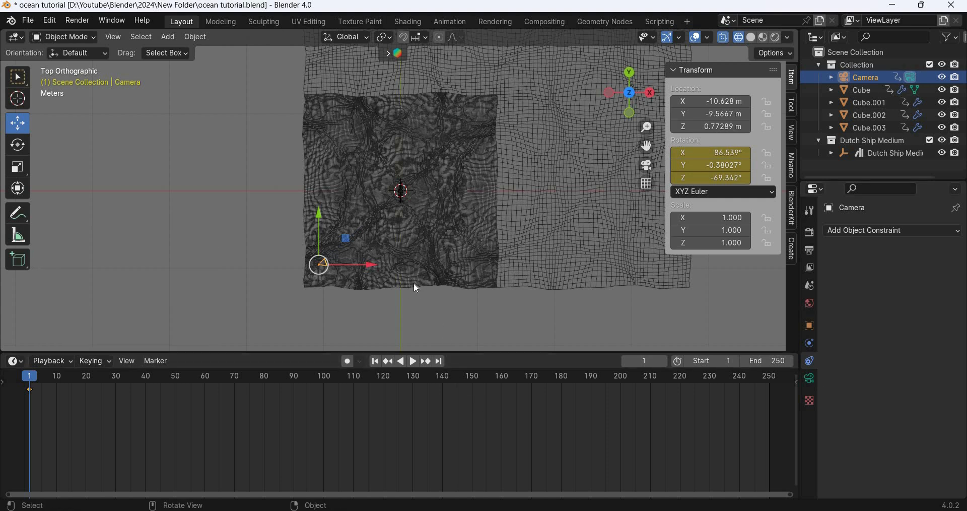
pyautogui.press('KP_0')
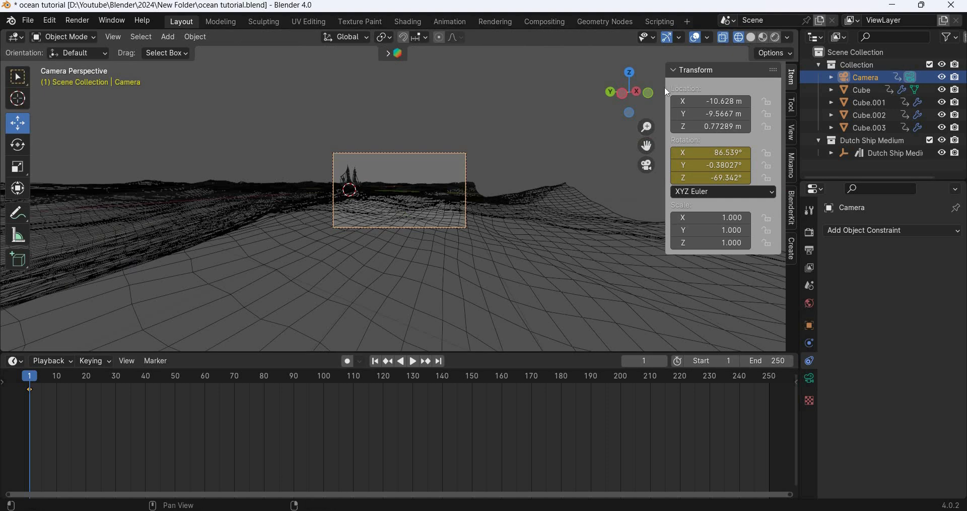
pyautogui.hotkey('shift', 'z')
pyautogui.scroll(2, 391, 250)
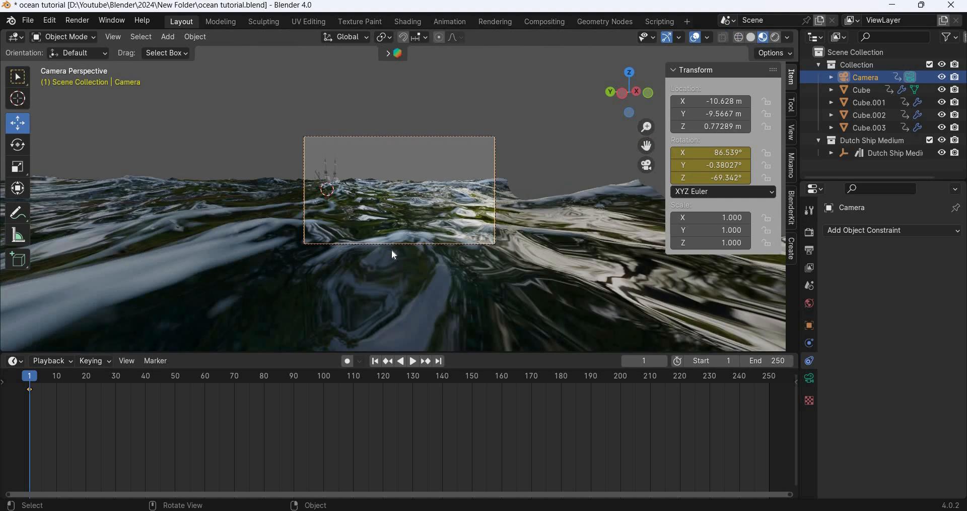
# Move the ship closer to the camera, to about X -5.86 m, Y -5.96 m, and raise it to about Z 0.38 m.
pyautogui.press('KP_7')
pyautogui.press('KP_Decimal')
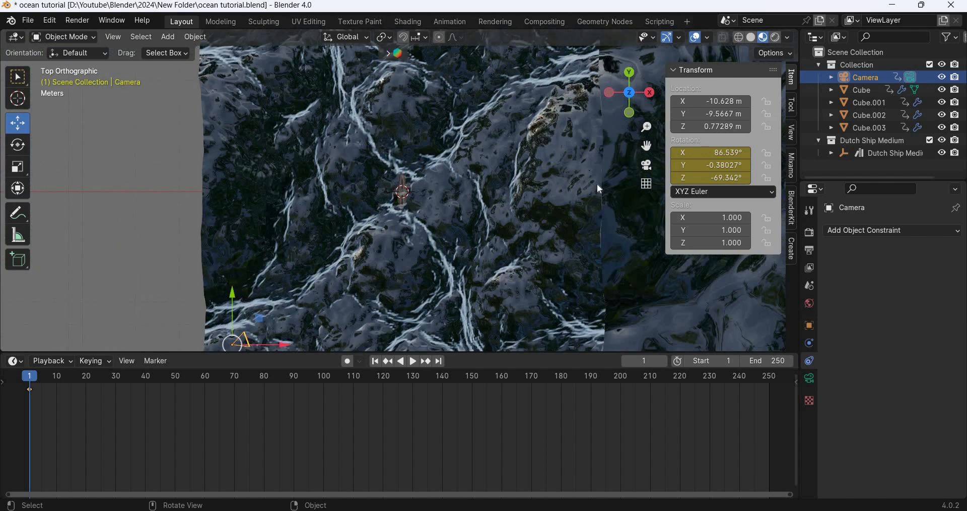
pyautogui.click(881, 153)
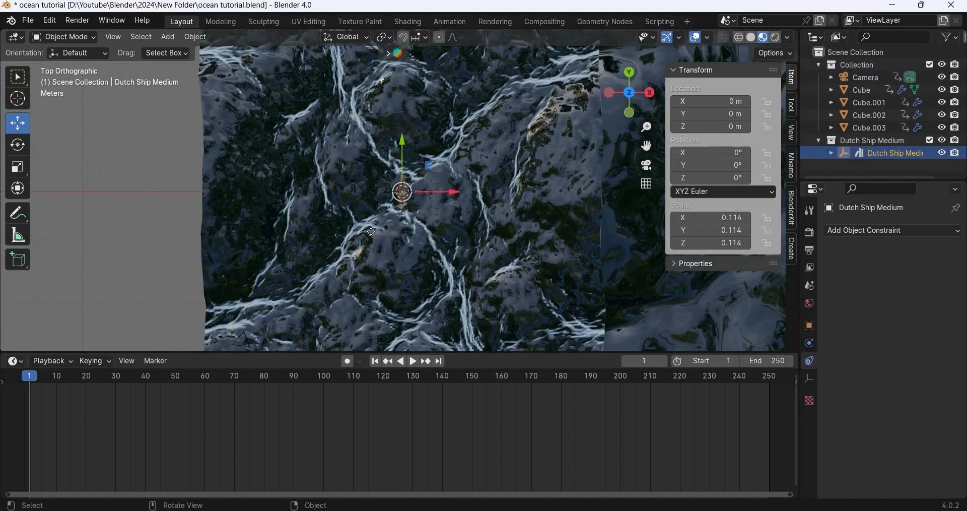
pyautogui.moveTo(331, 264); pyautogui.dragTo(340, 269)
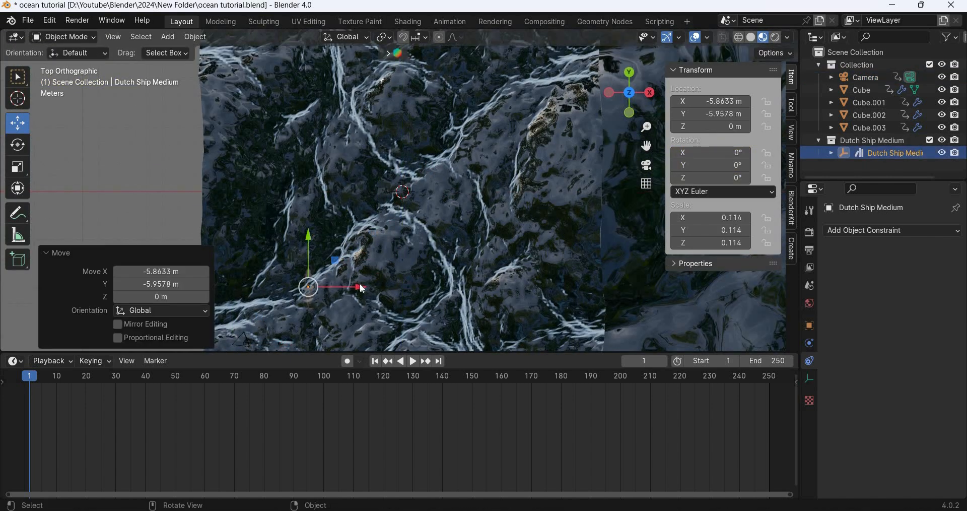
pyautogui.press('KP_0')
pyautogui.scroll(5, 268, 199)
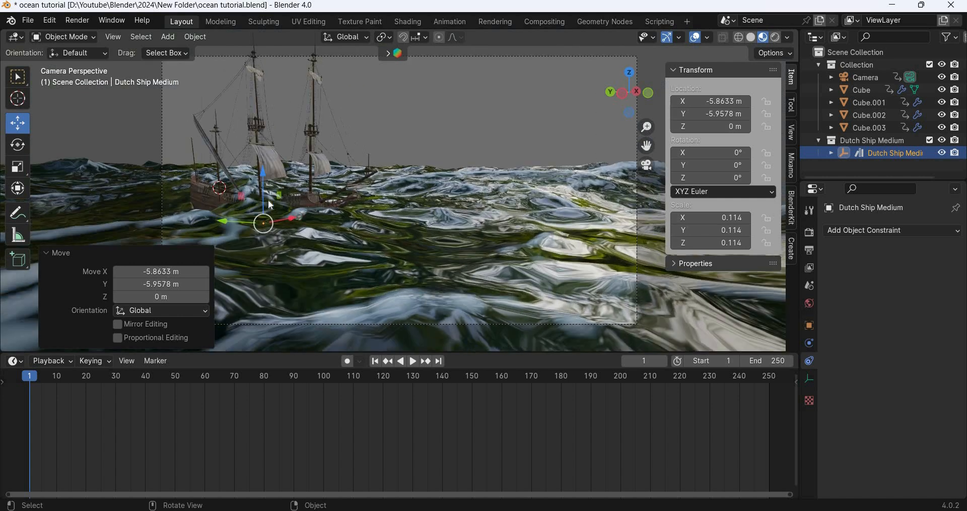
pyautogui.moveTo(263, 143)
pyautogui.mouseDown()
pyautogui.moveTo(264, 123)
pyautogui.moveTo(267, 150)
pyautogui.mouseUp()
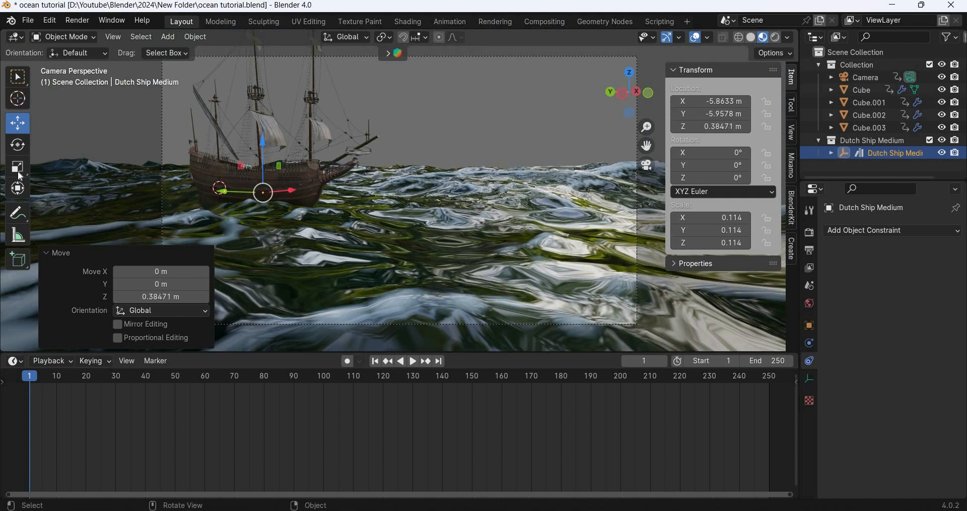
# Try scaling the ship down to about 0.082 and back up to about 0.113.
pyautogui.press('s')
pyautogui.moveTo(317, 173); pyautogui.dragTo(303, 186)
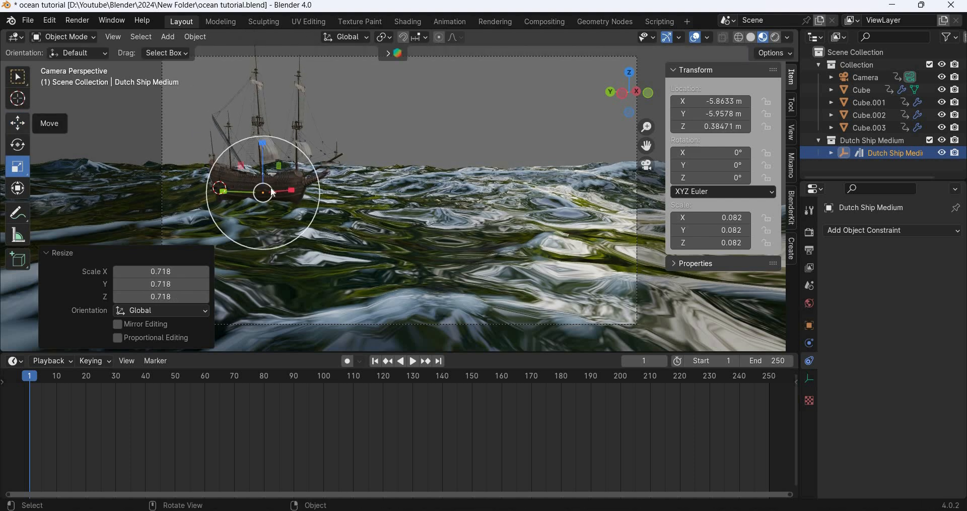
pyautogui.click(18, 123)
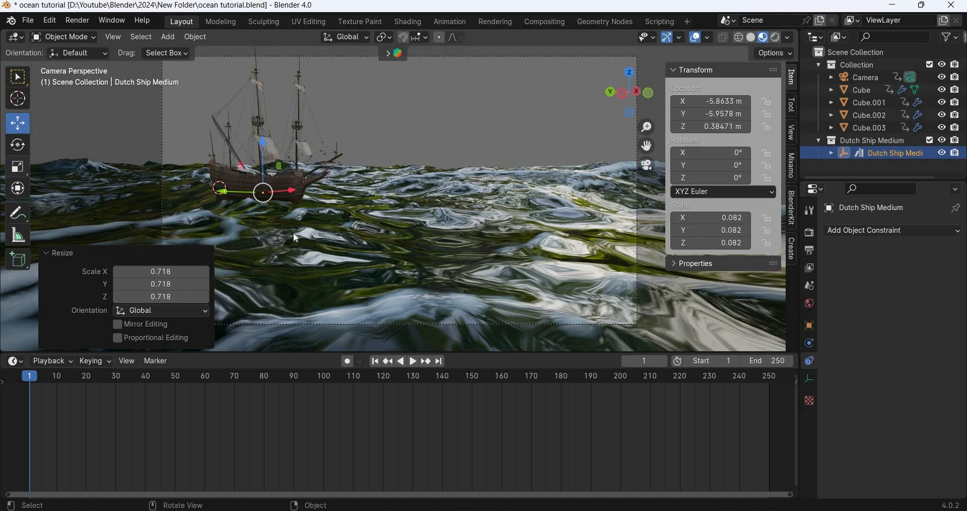
pyautogui.press('s')
pyautogui.moveTo(318, 181); pyautogui.dragTo(339, 177)
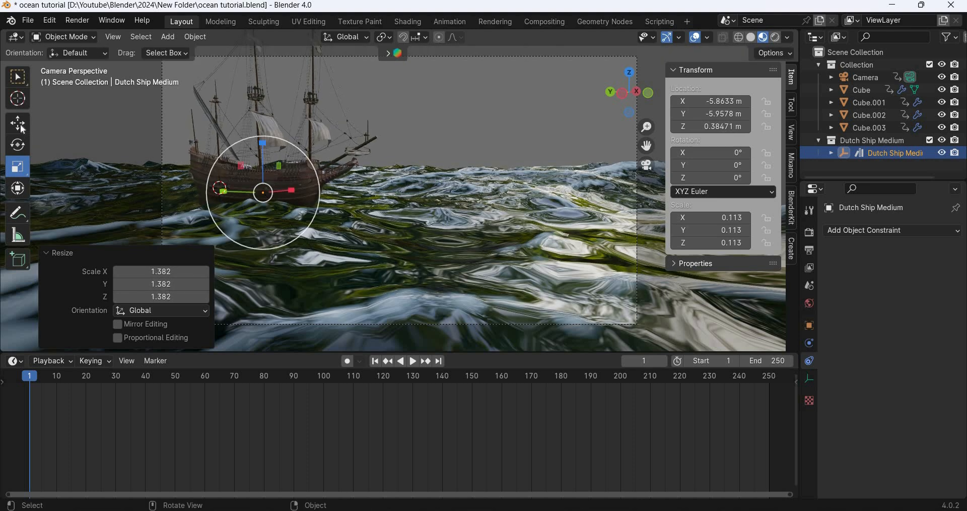
# Enlarge the ship uniformly to a scale of about 0.203.
pyautogui.click(21, 124)
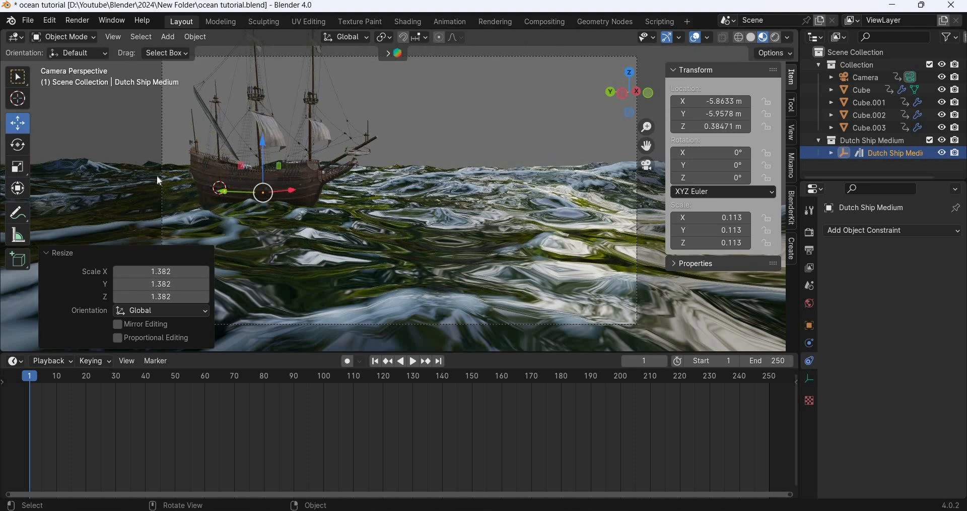
pyautogui.press('s')
pyautogui.moveTo(309, 231); pyautogui.dragTo(423, 235)
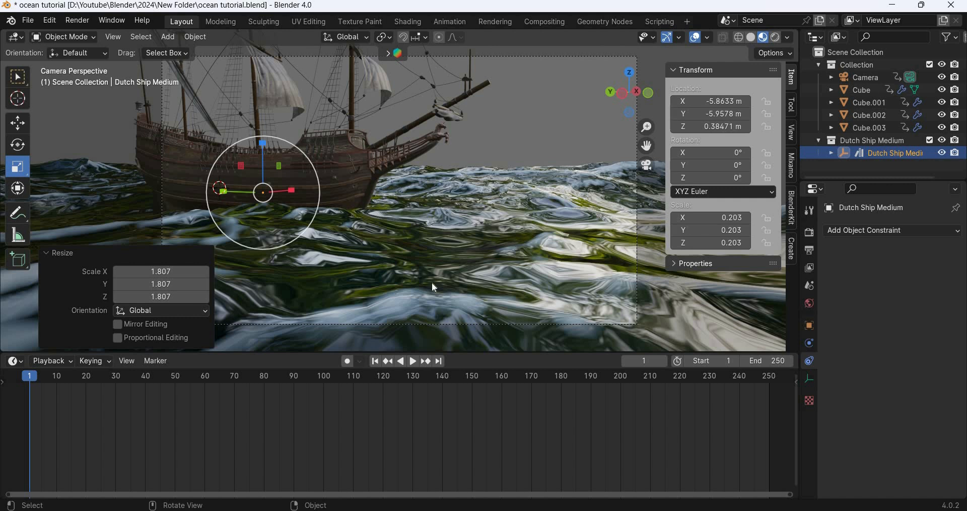
# From the top view, move the enlarged ship away from the camera to about X 2.72 m, Y 1.76 m.
pyautogui.moveTo(435, 287); pyautogui.dragTo(428, 200, button='middle')
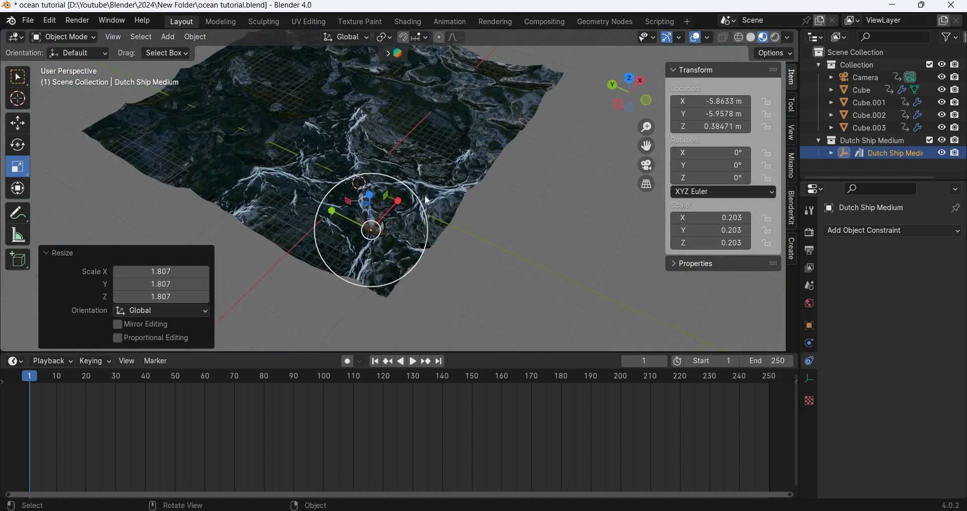
pyautogui.press('g')
pyautogui.press('KP_7')
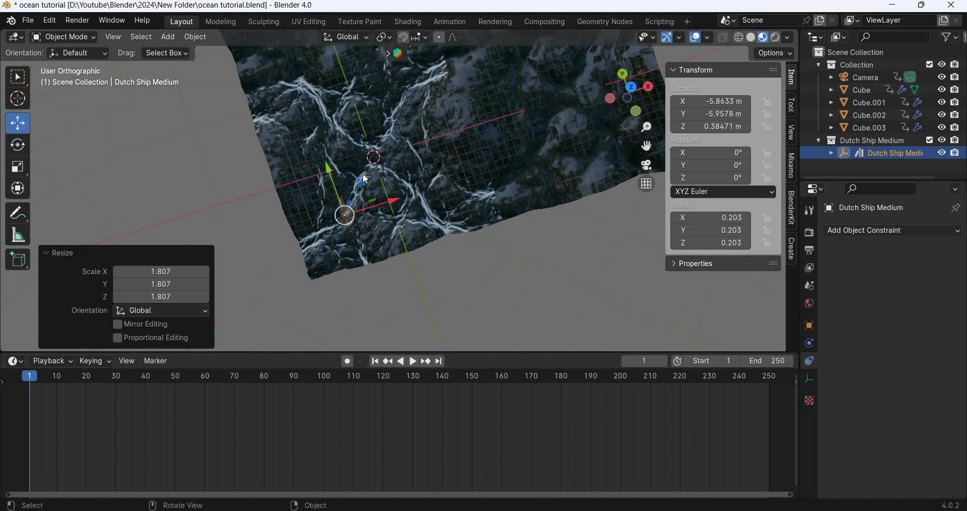
pyautogui.moveTo(365, 172); pyautogui.dragTo(440, 143)
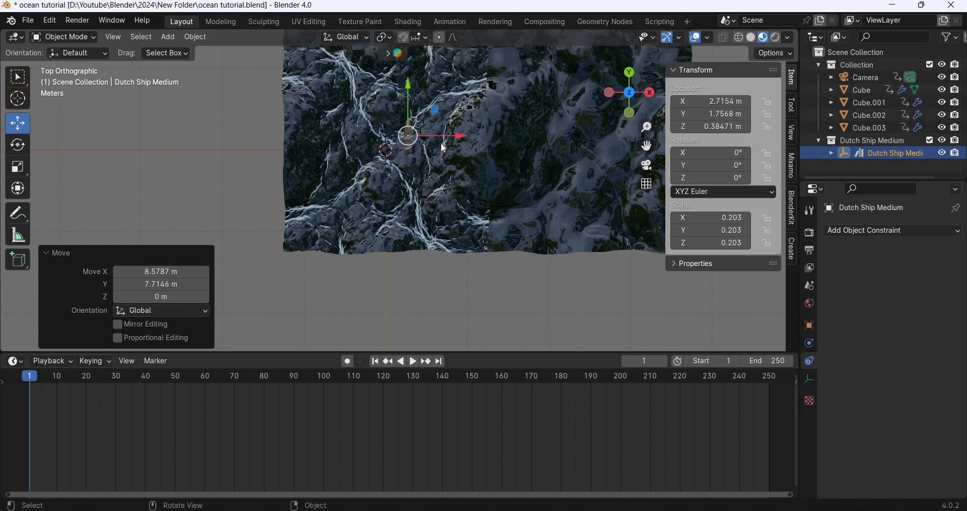
# In the camera view, move the ship along Y to about -1.35 m and play the animation.
pyautogui.press('KP_0')
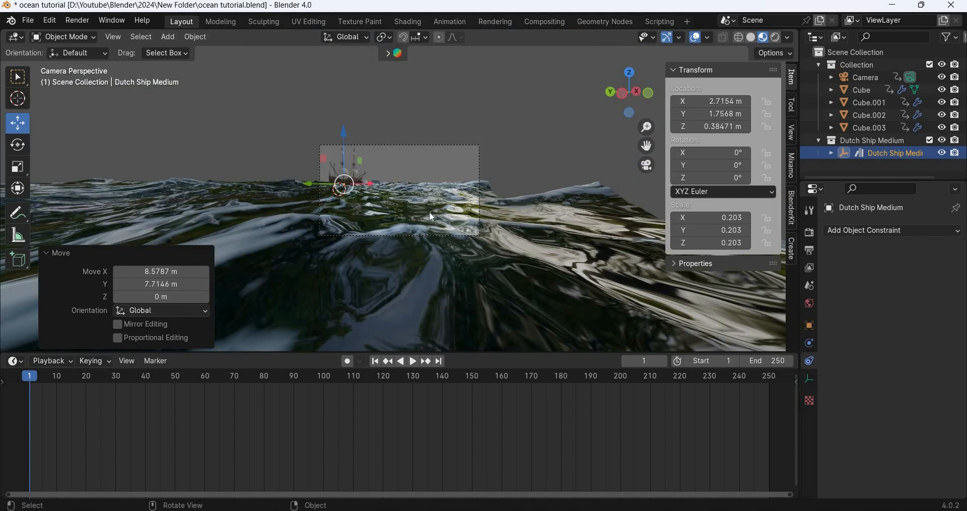
pyautogui.press('Home')
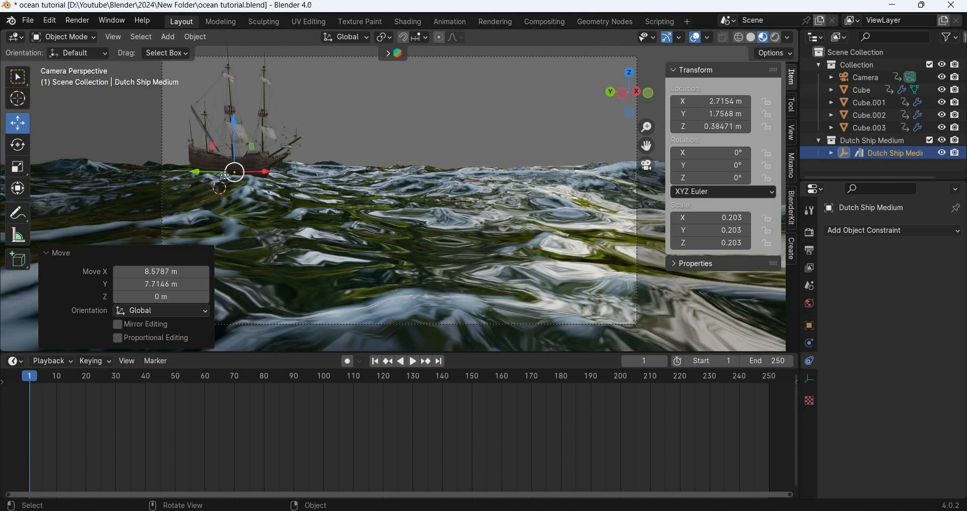
pyautogui.moveTo(225, 176); pyautogui.dragTo(322, 202)
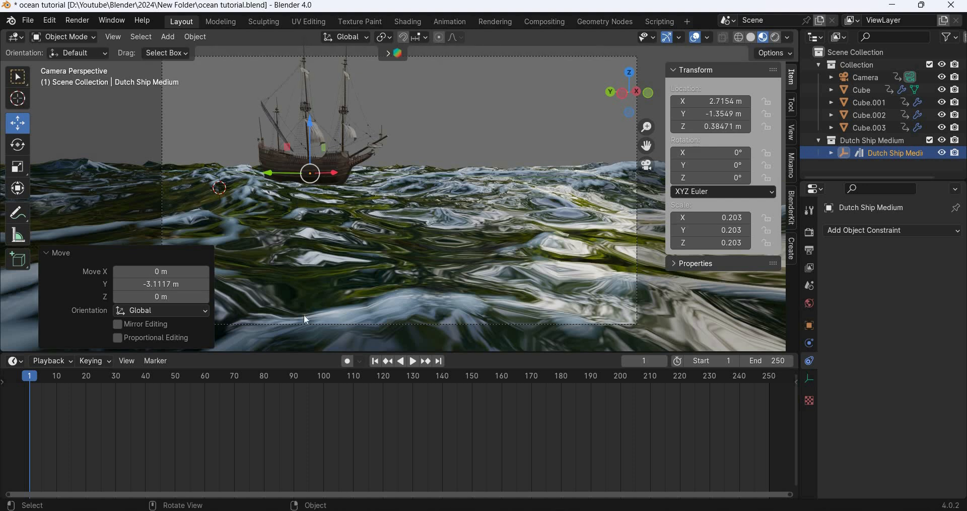
pyautogui.click(415, 362)
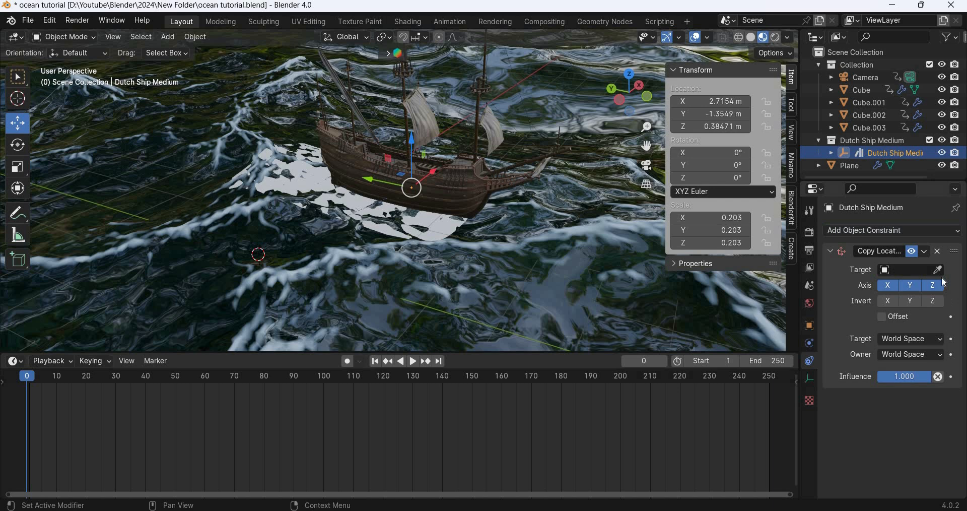
# Set the target of the ship's Copy Location constraint to Plane and play the animation to check the ship's motion.
pyautogui.click(918, 271)
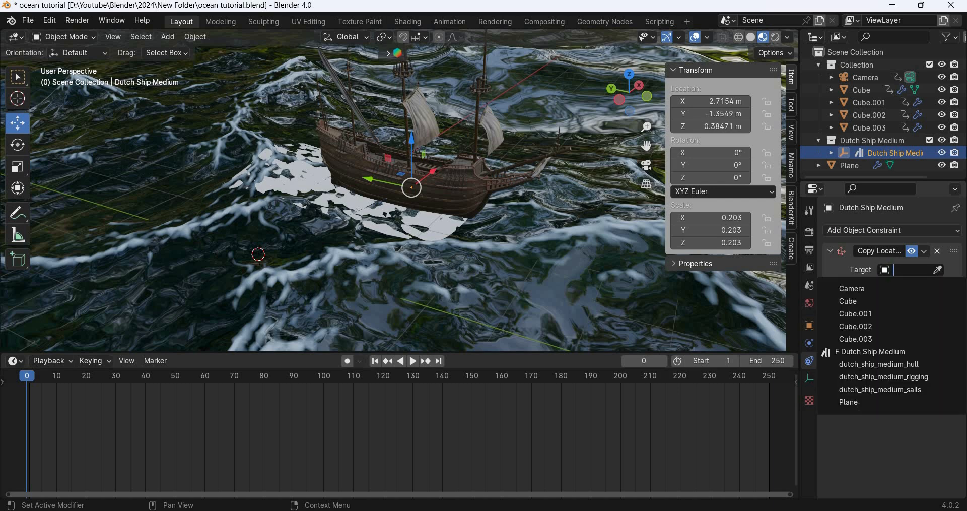
pyautogui.click(859, 403)
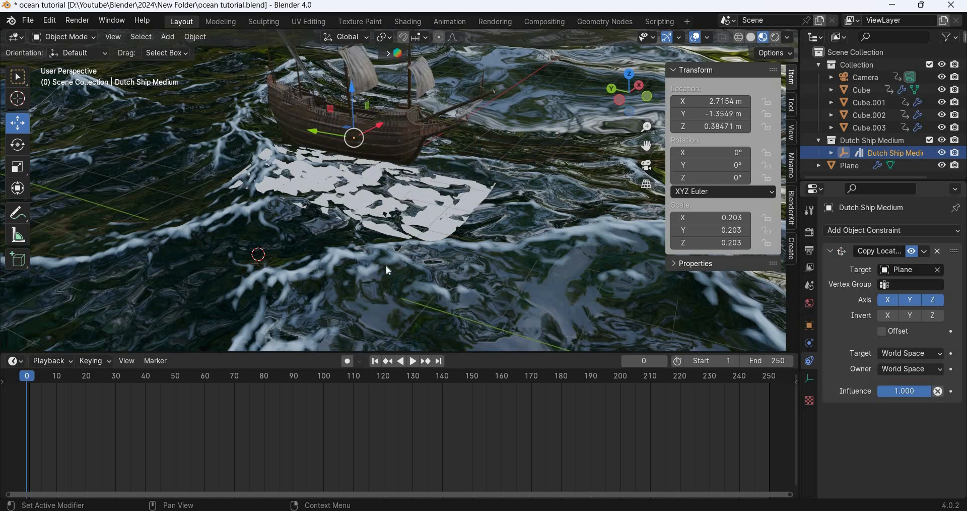
pyautogui.moveTo(386, 264); pyautogui.dragTo(287, 337, button='middle')
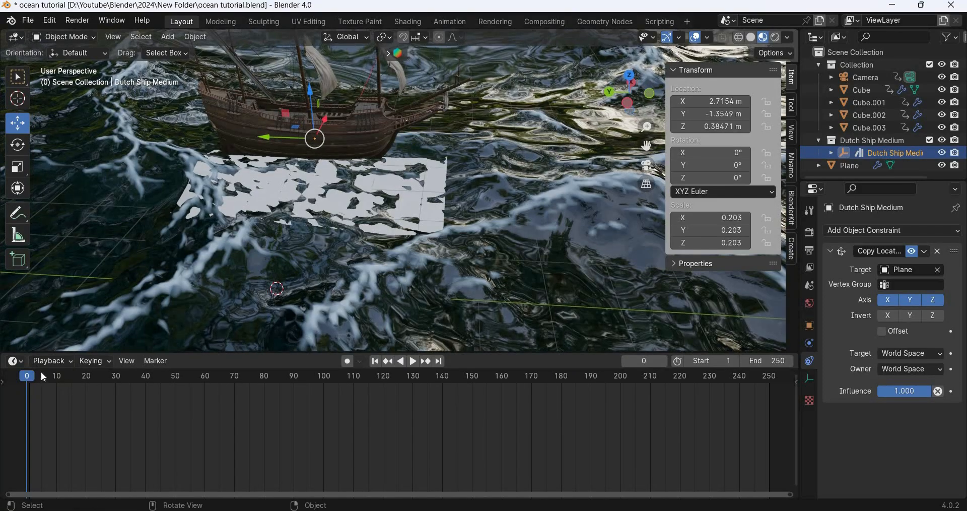
pyautogui.press('space')
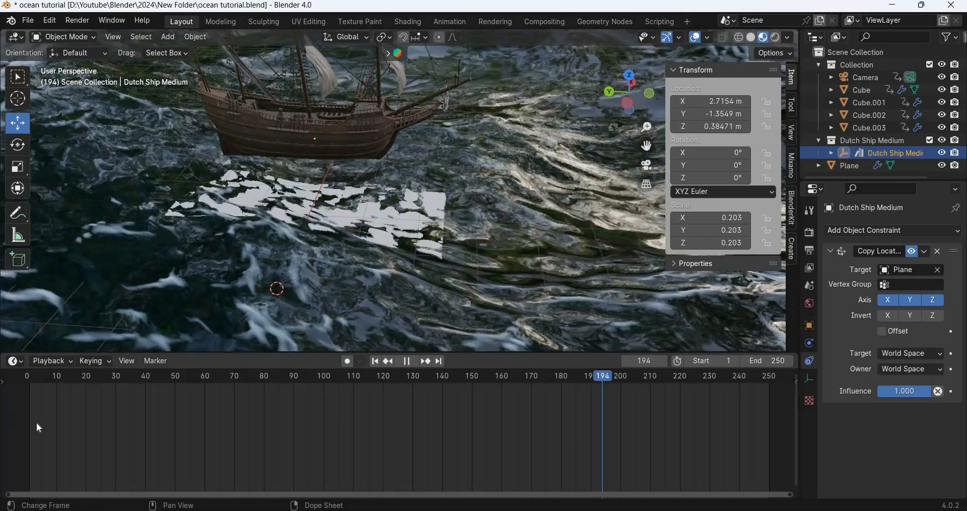
pyautogui.press('Escape')
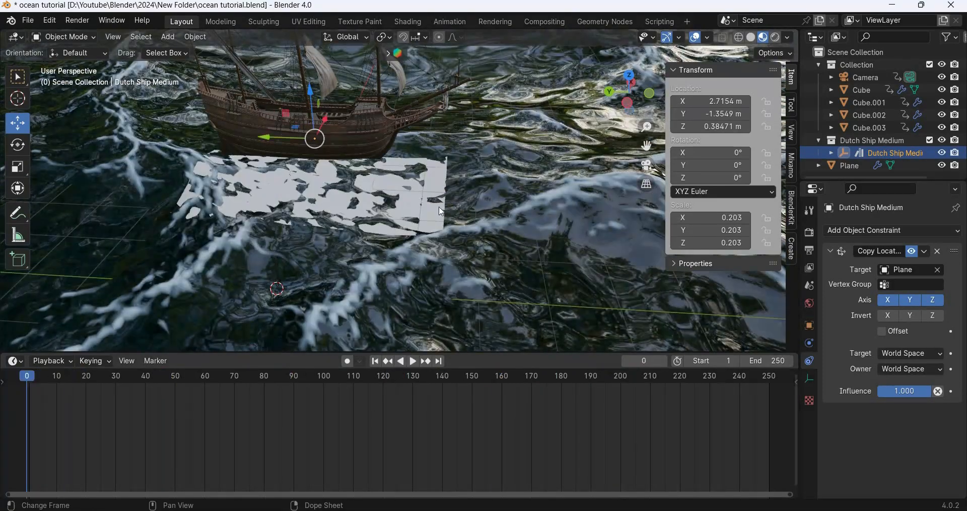
# Assign all vertices of the plane beneath the ship to the vertex group named Group.
pyautogui.click(850, 166)
pyautogui.press('Tab')
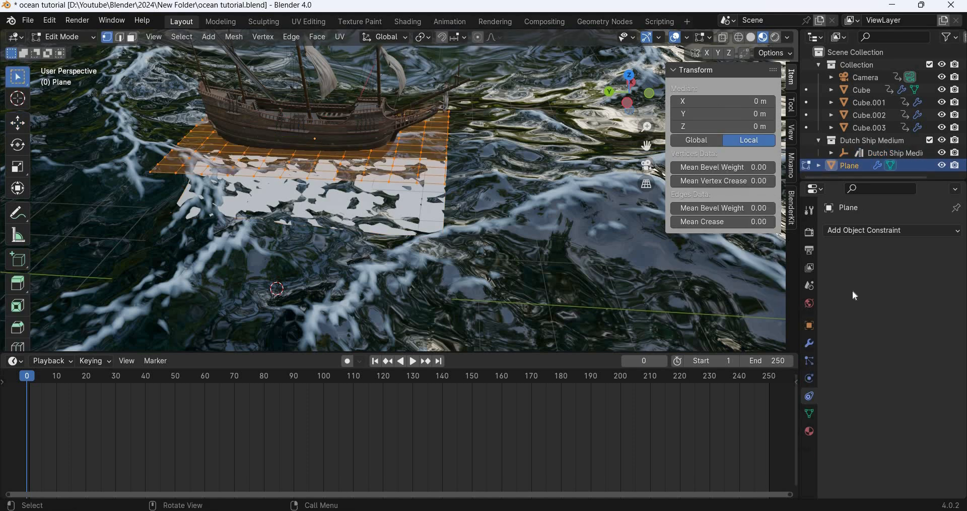
pyautogui.click(810, 414)
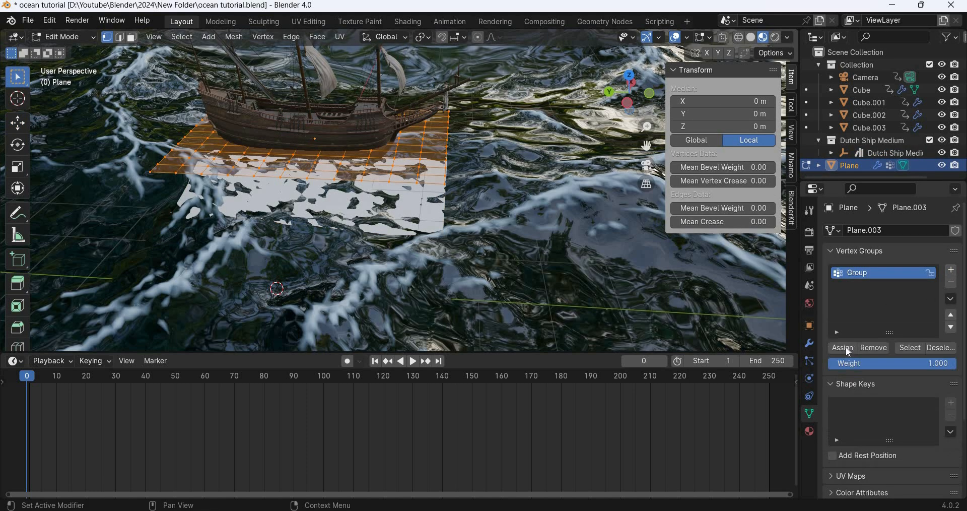
pyautogui.click(846, 348)
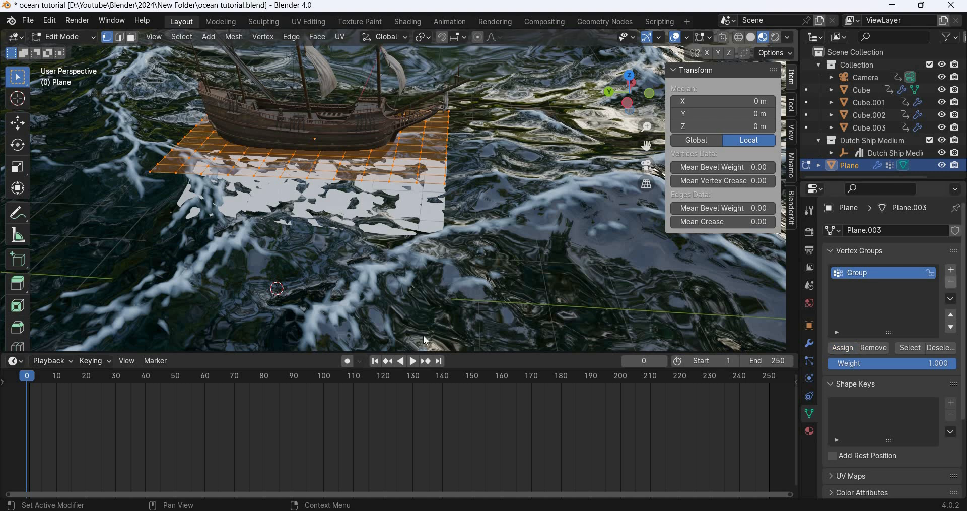
pyautogui.press('Tab')
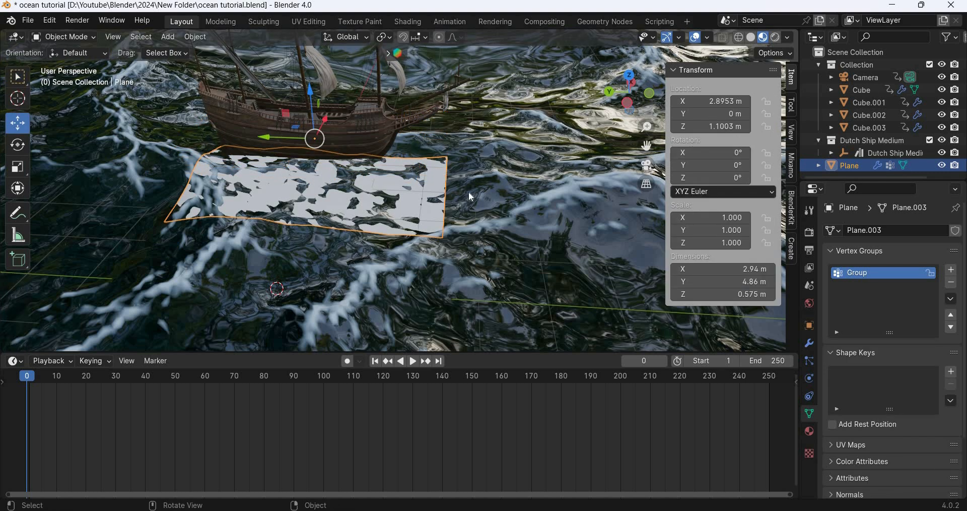
# Set the vertex group of the ship's Copy Location constraint to Group and play the animation to check how the ship follows the waves.
pyautogui.click(912, 150)
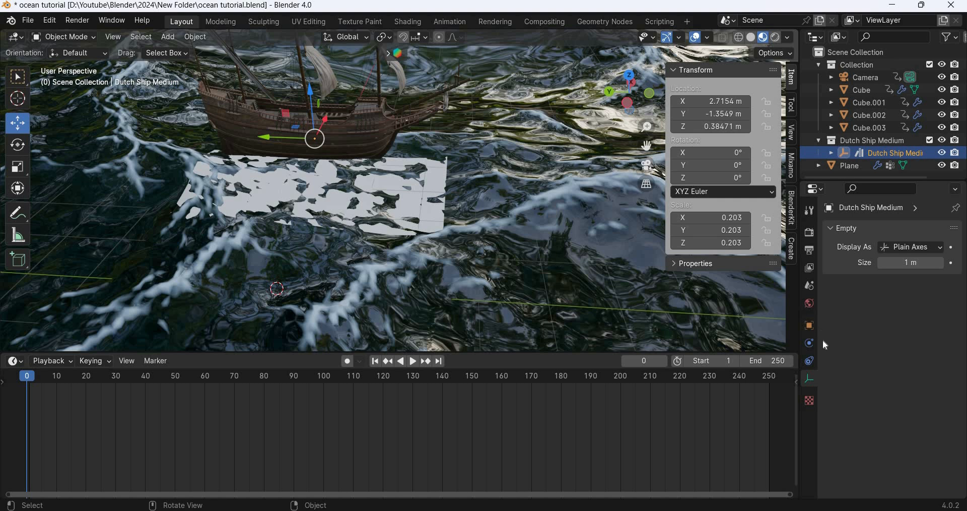
pyautogui.click(810, 360)
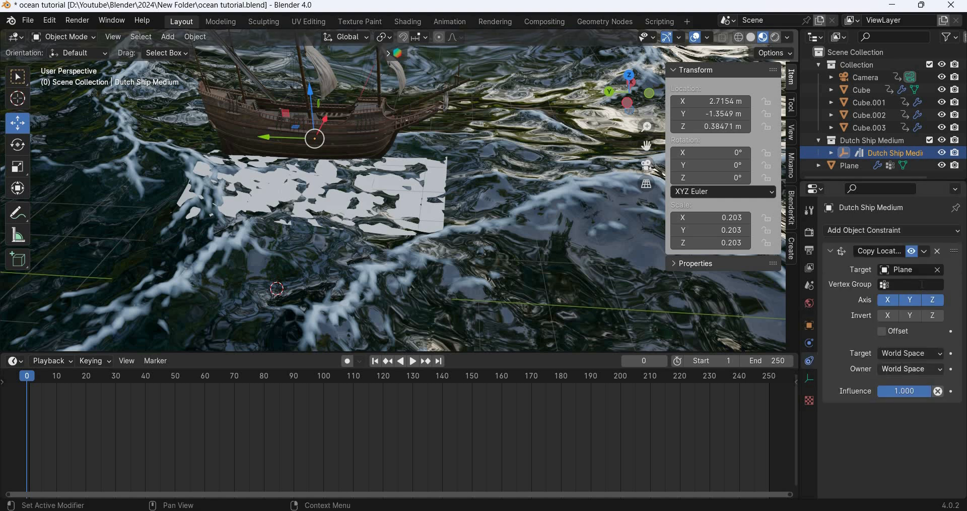
pyautogui.click(922, 285)
pyautogui.click(887, 304)
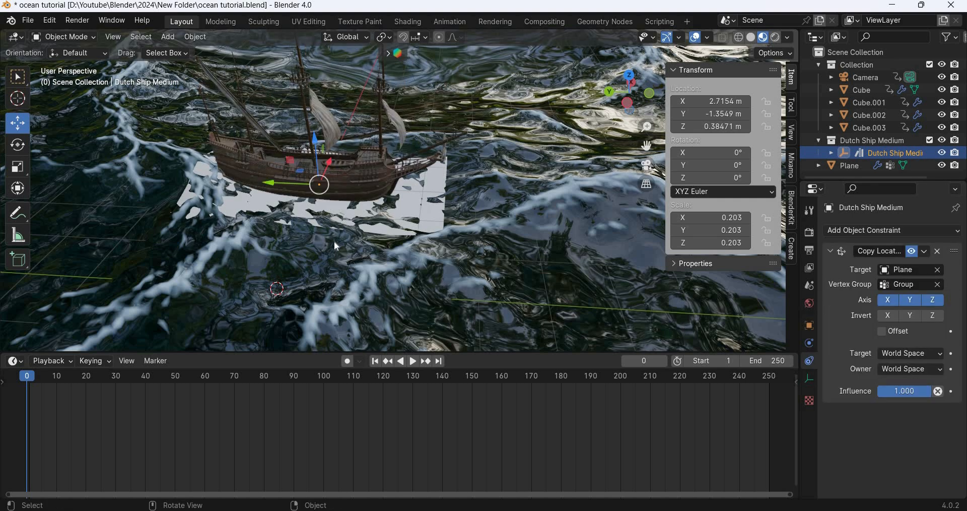
pyautogui.moveTo(334, 241); pyautogui.dragTo(335, 221, button='middle')
pyautogui.scroll(3, 335, 222)
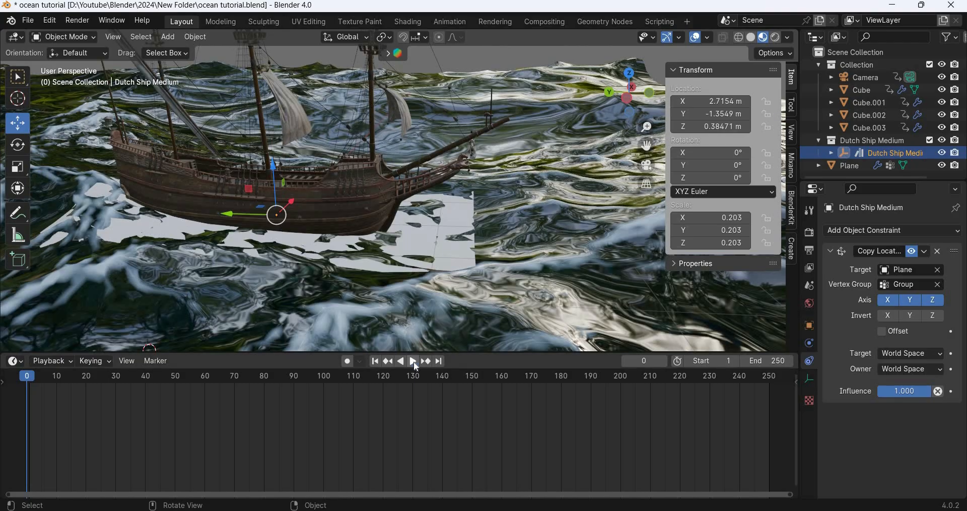
pyautogui.click(414, 361)
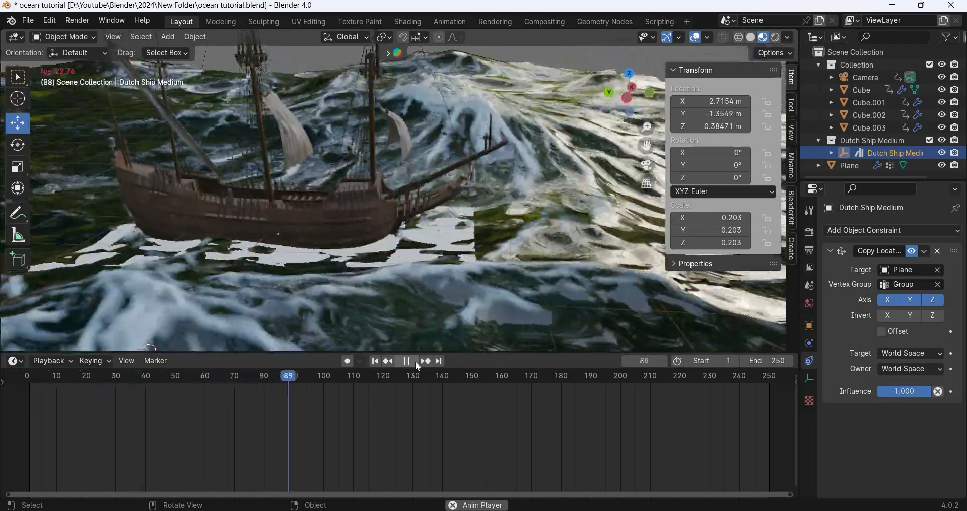
pyautogui.press('space')
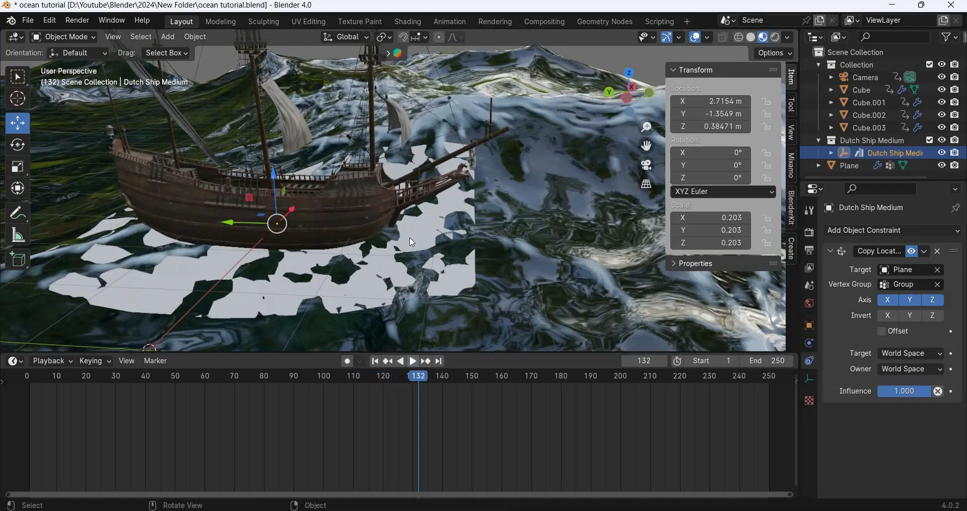
# Duplicate the ship, leaving the copy at the original's location.
pyautogui.scroll(-10, 412, 242)
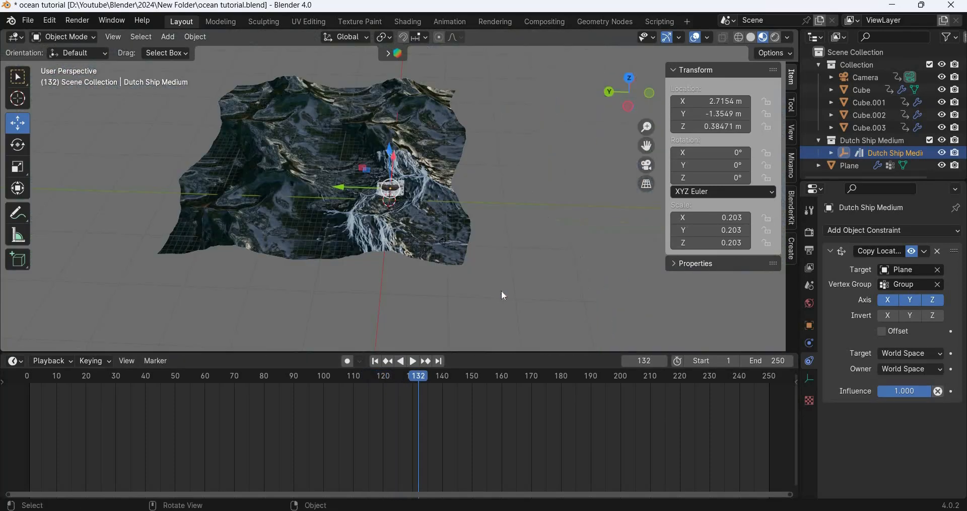
pyautogui.moveTo(501, 291); pyautogui.dragTo(580, 314, button='middle')
pyautogui.scroll(9, 579, 315)
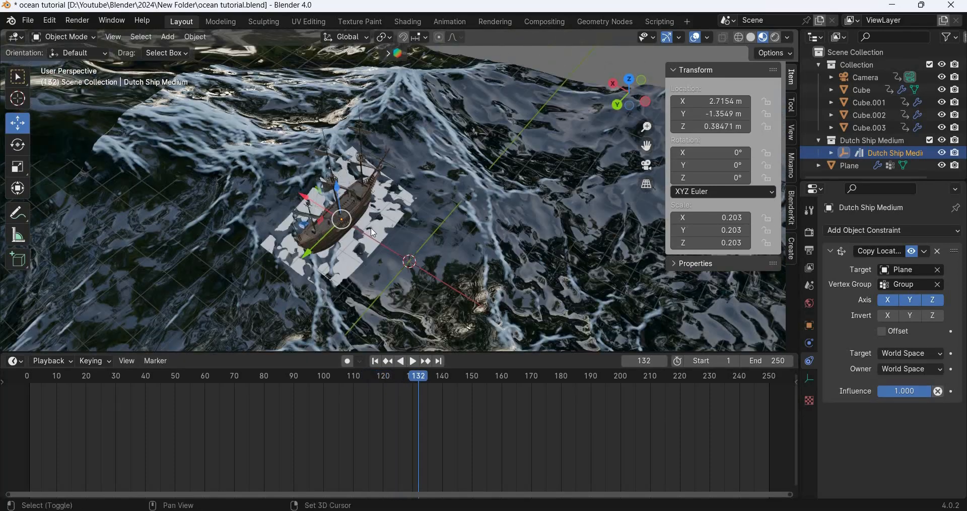
pyautogui.keyDown('shift'); pyautogui.moveTo(372, 232); pyautogui.dragTo(148, 149, button='middle'); pyautogui.keyUp('shift')
pyautogui.hotkey('shift', 'd')
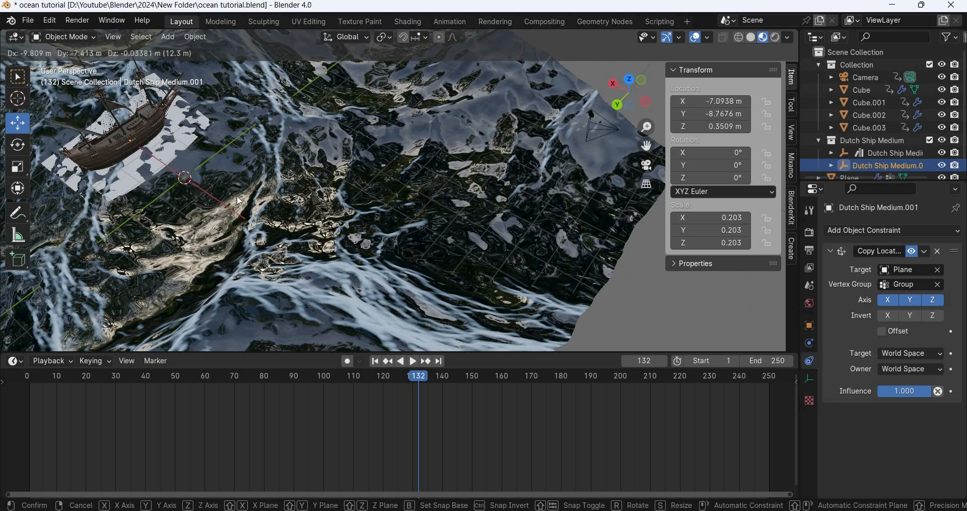
pyautogui.rightClick(102, 150)
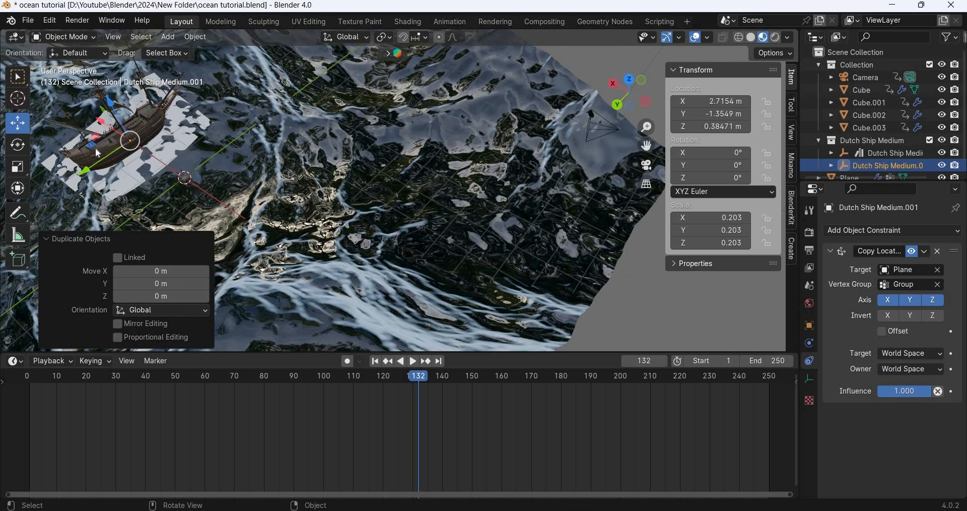
pyautogui.hotkey('shift', 'd')
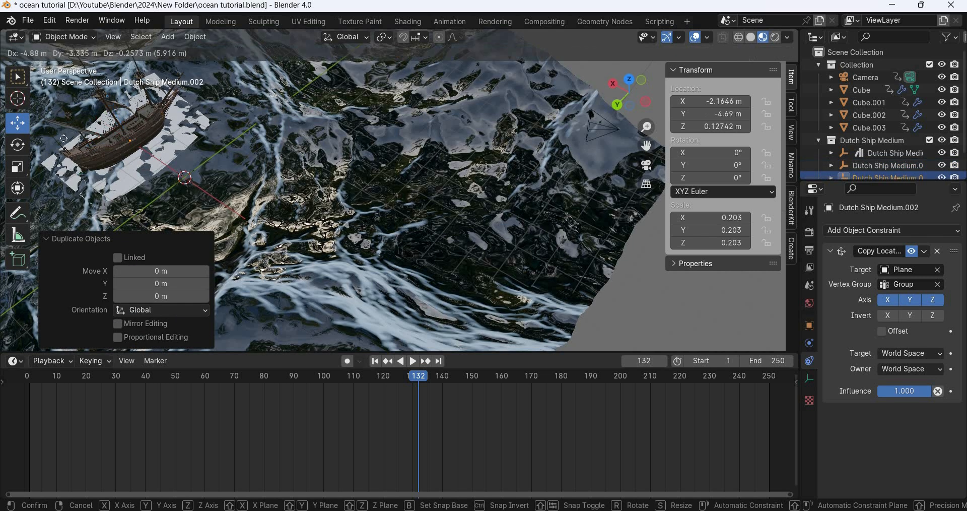
pyautogui.rightClick(66, 139)
pyautogui.moveTo(91, 145); pyautogui.dragTo(110, 170)
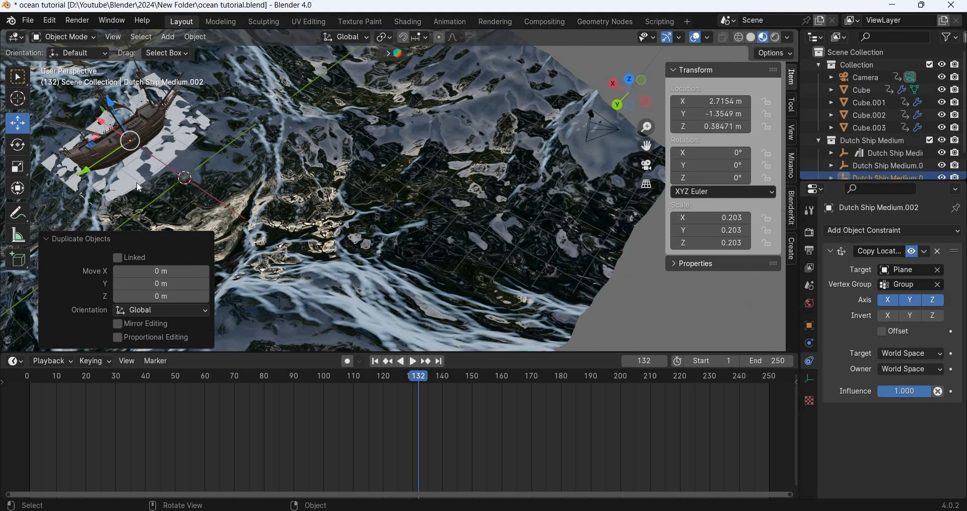
pyautogui.press('Delete')
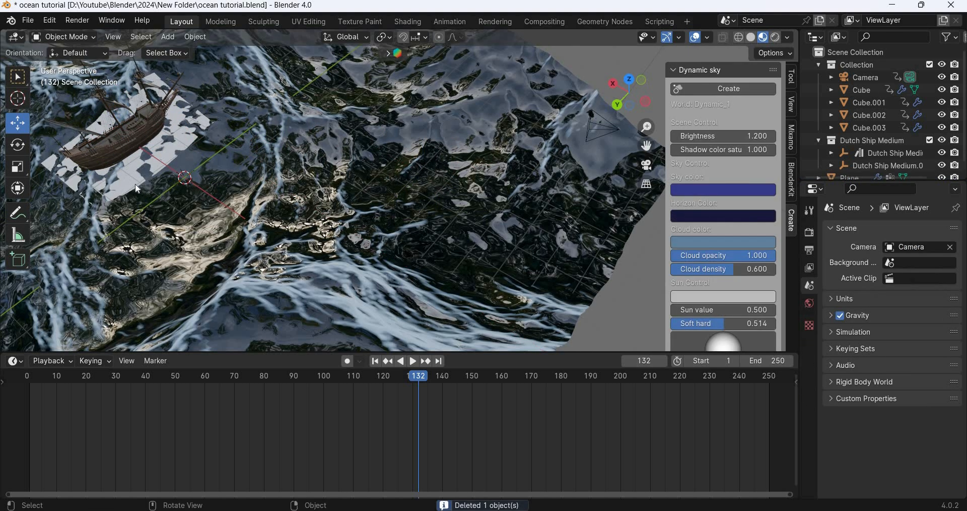
# Duplicate the plane under the ship and place the copy near the camera at about X -9.98 m, Y -8.33 m, Z 0.10 m.
pyautogui.click(132, 190)
pyautogui.click(263, 213)
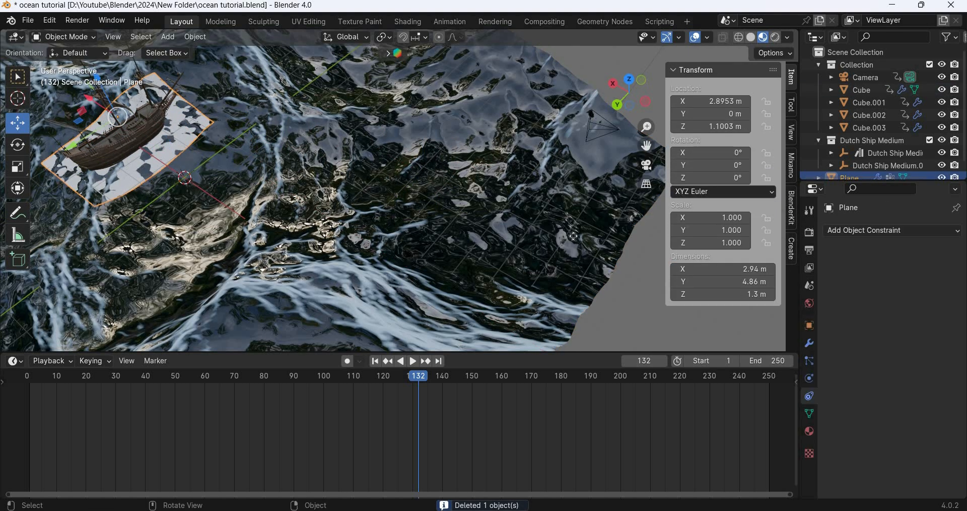
pyautogui.press('g')
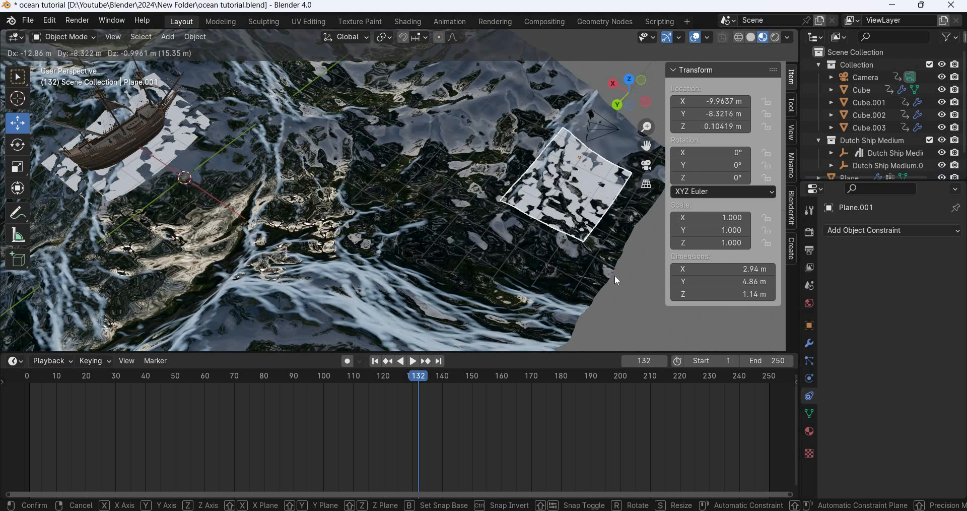
pyautogui.click(614, 275)
# From the top view, scale the copied plane to about 0.507 along Y and move it to about X -10.08 m, Y -9.38 m.
pyautogui.keyDown('shift'); pyautogui.moveTo(403, 236); pyautogui.dragTo(356, 211, button='middle'); pyautogui.keyUp('shift')
pyautogui.press('KP_7')
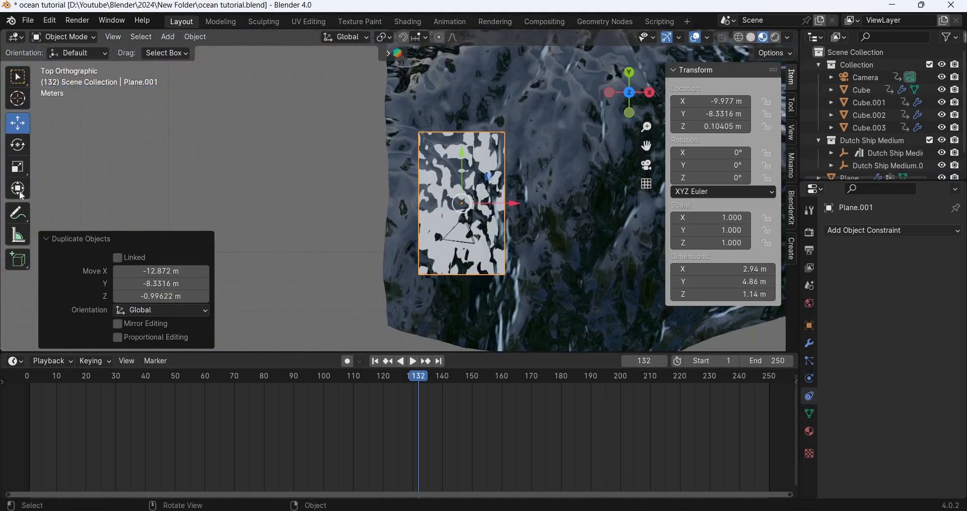
pyautogui.click(18, 166)
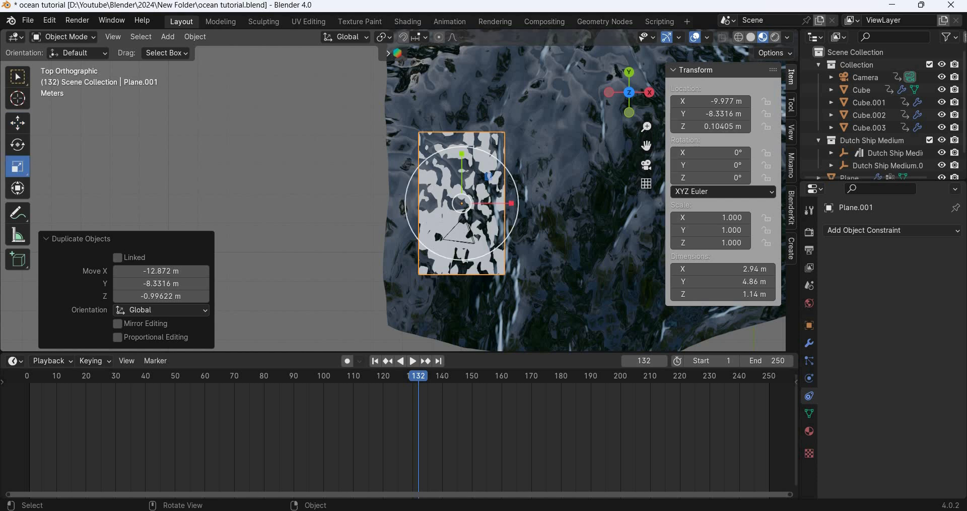
pyautogui.moveTo(463, 167); pyautogui.dragTo(488, 235)
pyautogui.hotkey('shift', 'space')
pyautogui.press('g')
# Apply the scale of the copied plane near the camera.
pyautogui.click(196, 37)
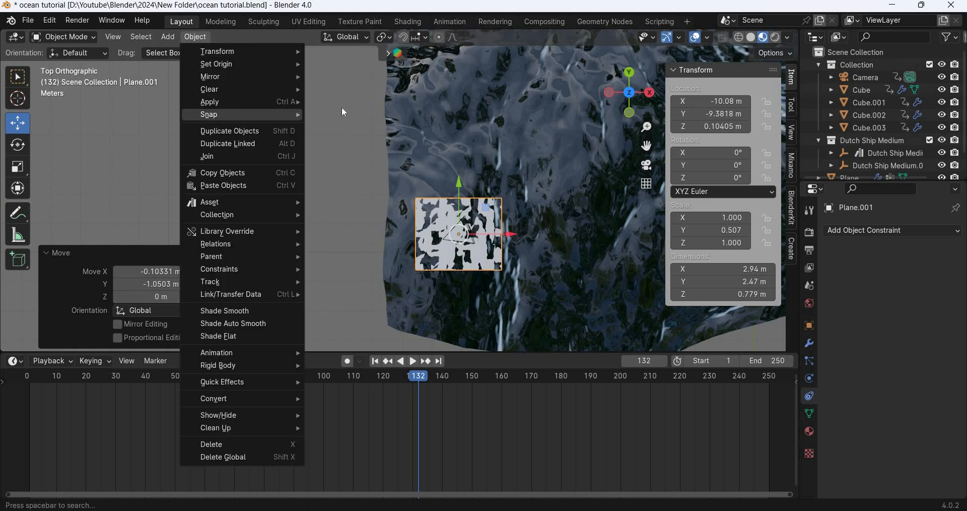
pyautogui.moveTo(222, 100)
pyautogui.click(335, 122)
# Give the camera a Copy Location constraint targeting Plane.001 with vertex group Group, and enable Offset.
pyautogui.moveTo(597, 186); pyautogui.dragTo(320, 68, button='middle')
pyautogui.scroll(2, 320, 68)
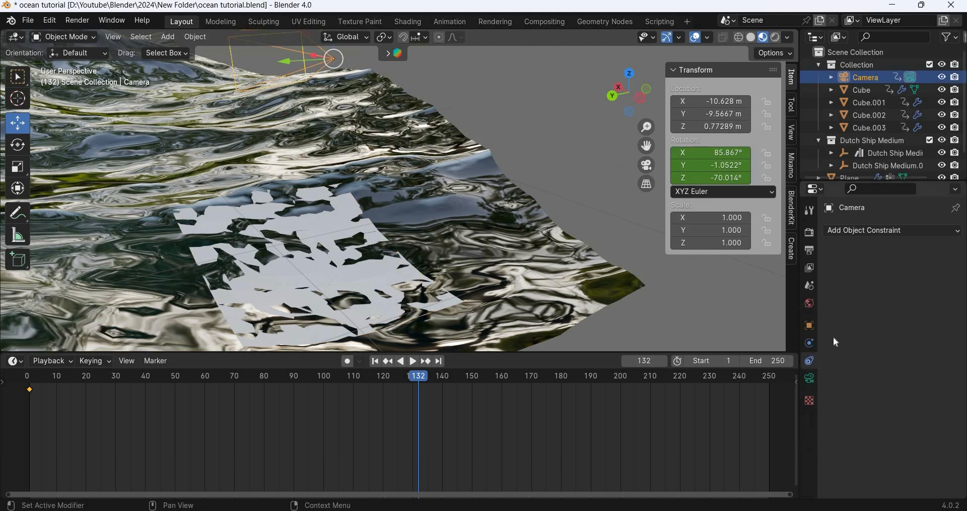
pyautogui.click(871, 232)
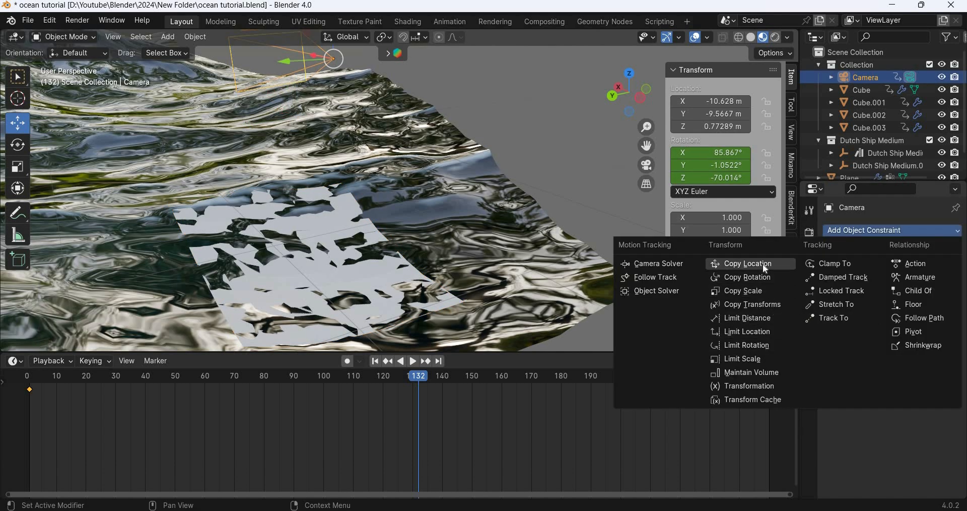
pyautogui.click(749, 264)
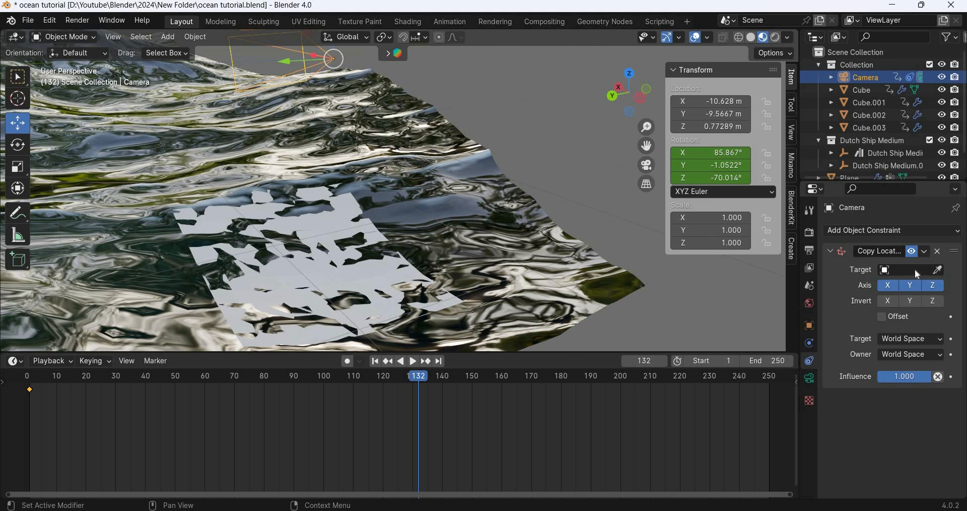
pyautogui.click(912, 269)
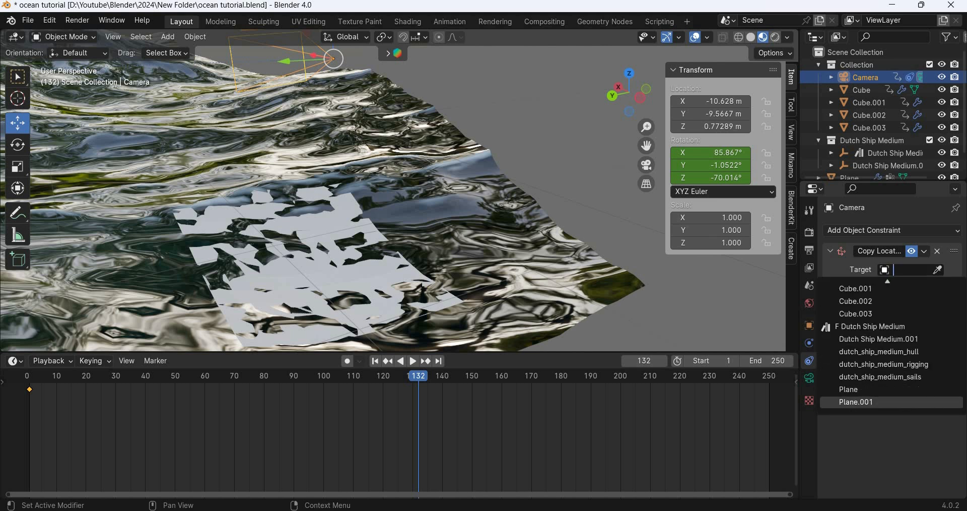
pyautogui.press('Return')
pyautogui.click(901, 285)
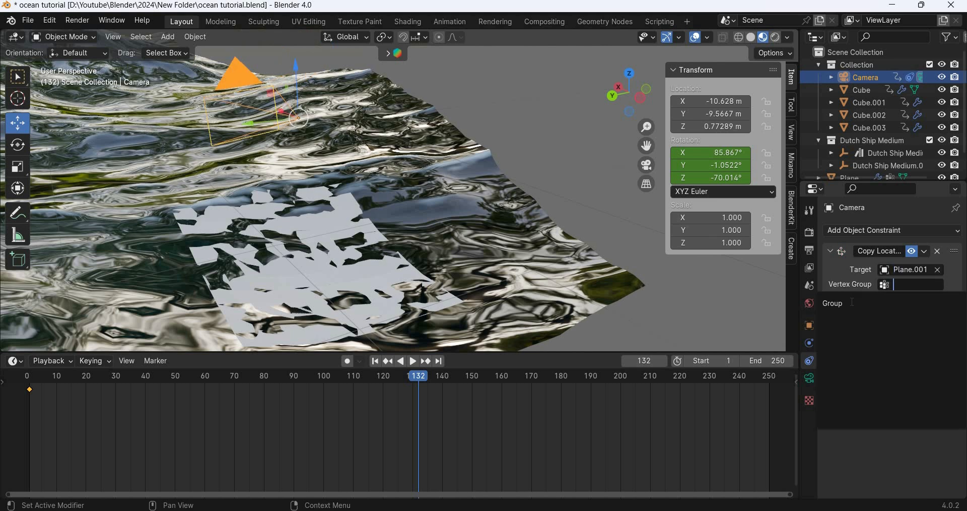
pyautogui.click(842, 300)
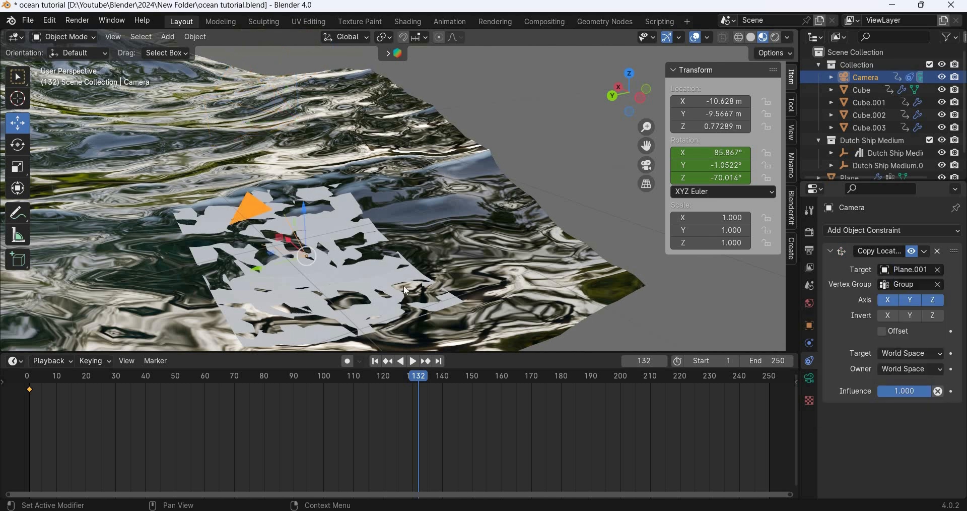
pyautogui.click(883, 331)
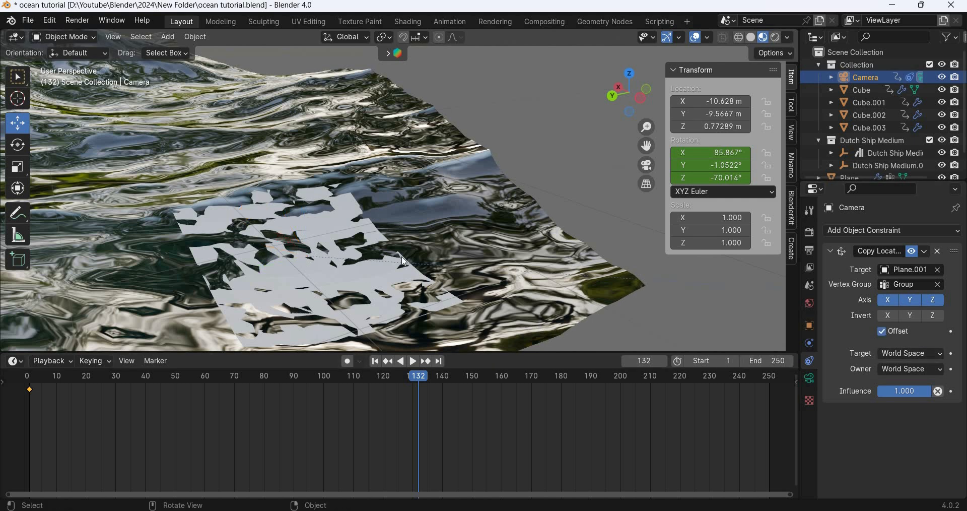
# Move the camera back above its plane and raise it to about X 0.12 m, Y -0.39 m, Z 1.41 m.
pyautogui.press('KP_7')
pyautogui.scroll(-11, 401, 261)
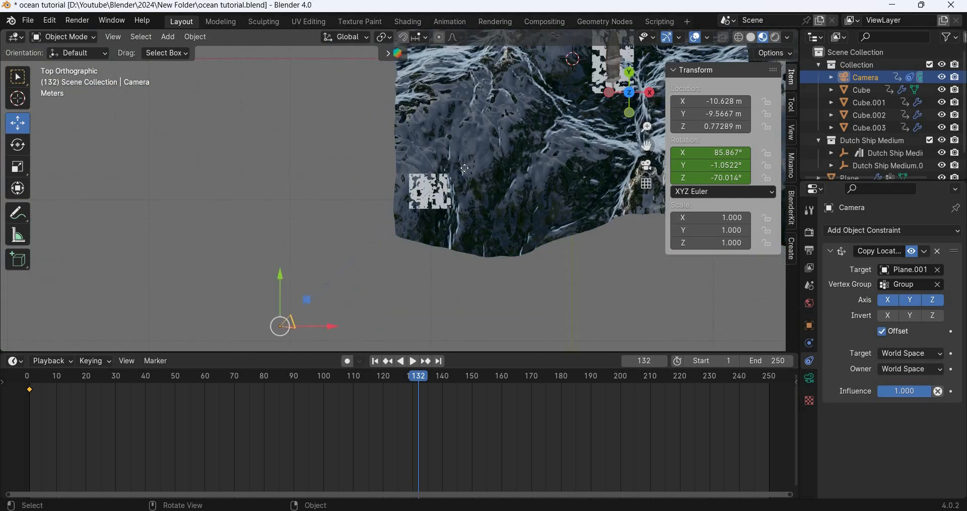
pyautogui.press('g')
pyautogui.click(388, 244)
pyautogui.moveTo(453, 212); pyautogui.dragTo(361, 139, button='middle')
pyautogui.press('g')
pyautogui.press('z')
pyautogui.click(407, 228)
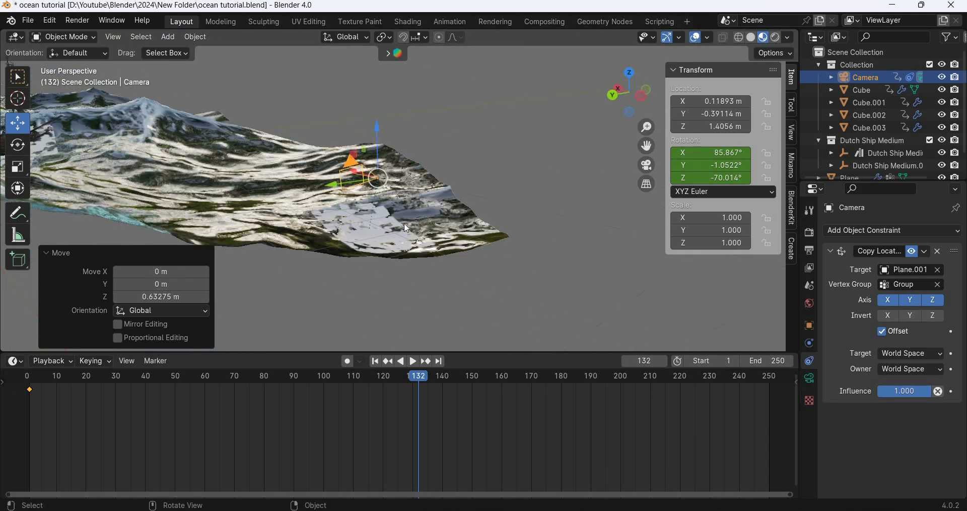
# Look through the camera and try to reframe the shot by zooming out with the camera locked to the view.
pyautogui.press('KP_0')
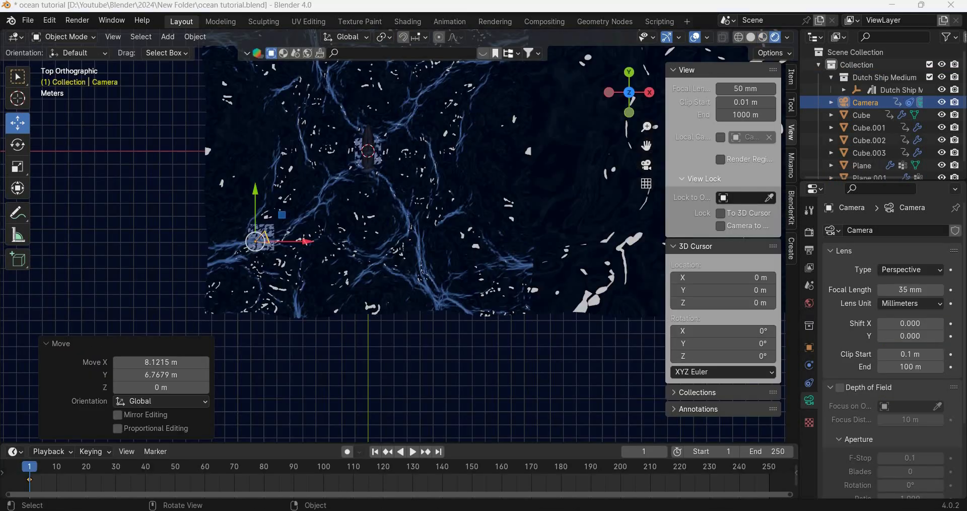
pyautogui.moveTo(443, 236); pyautogui.dragTo(540, 299, button='middle')
pyautogui.scroll(4, 537, 331)
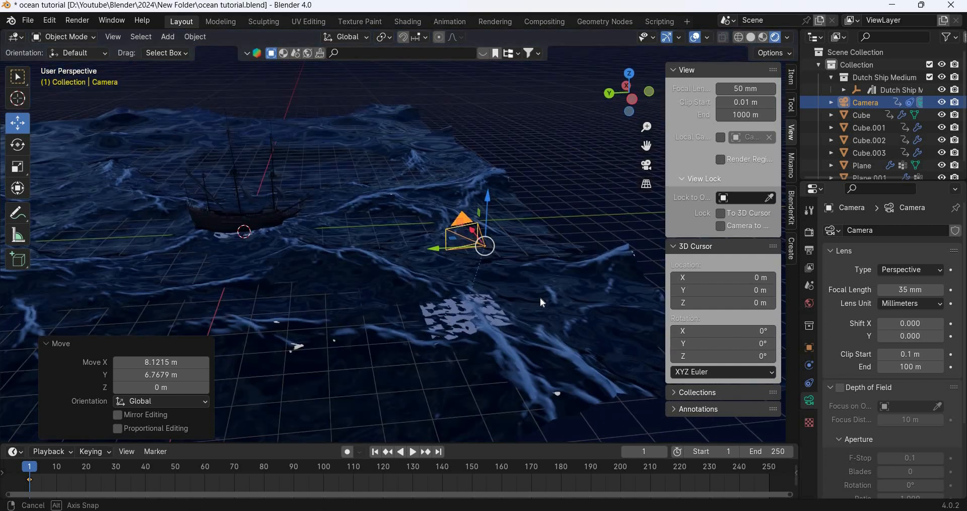
pyautogui.press('KP_0')
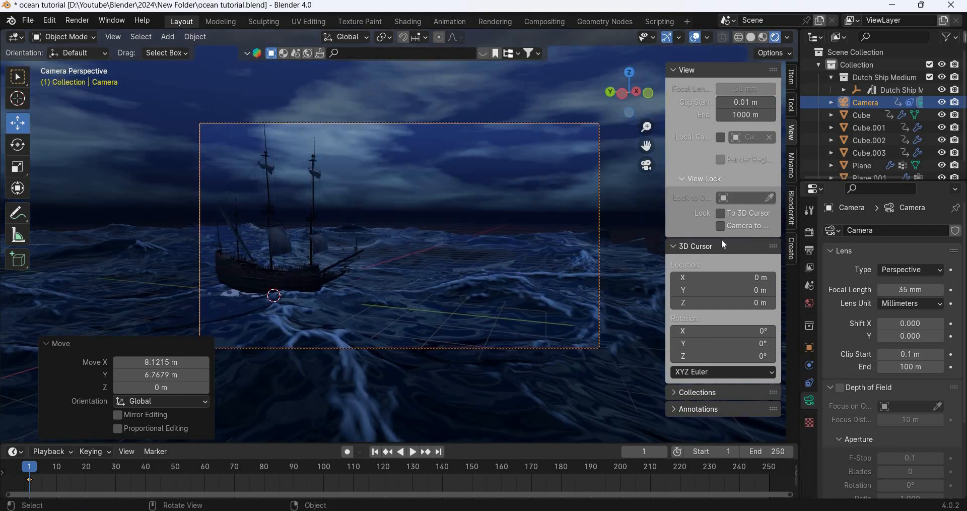
pyautogui.click(721, 226)
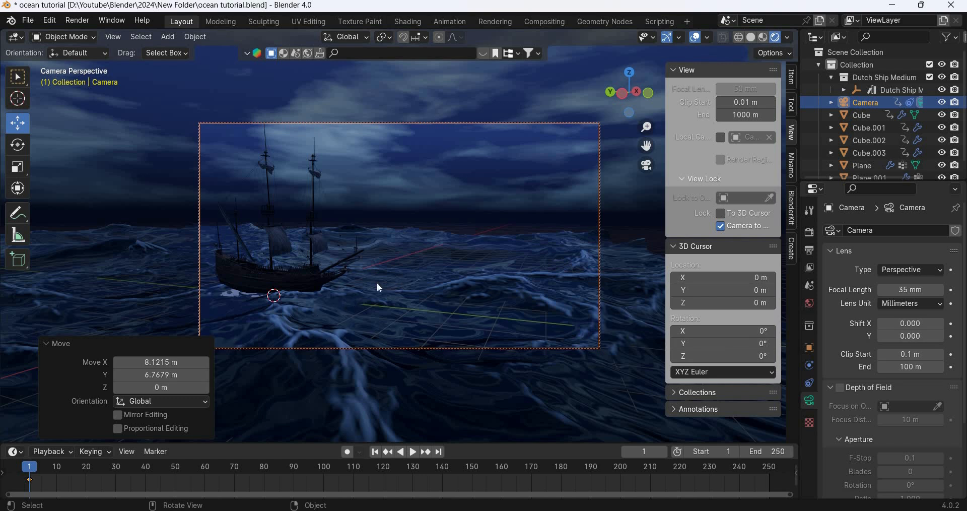
pyautogui.scroll(-10, 377, 282)
pyautogui.click(718, 228)
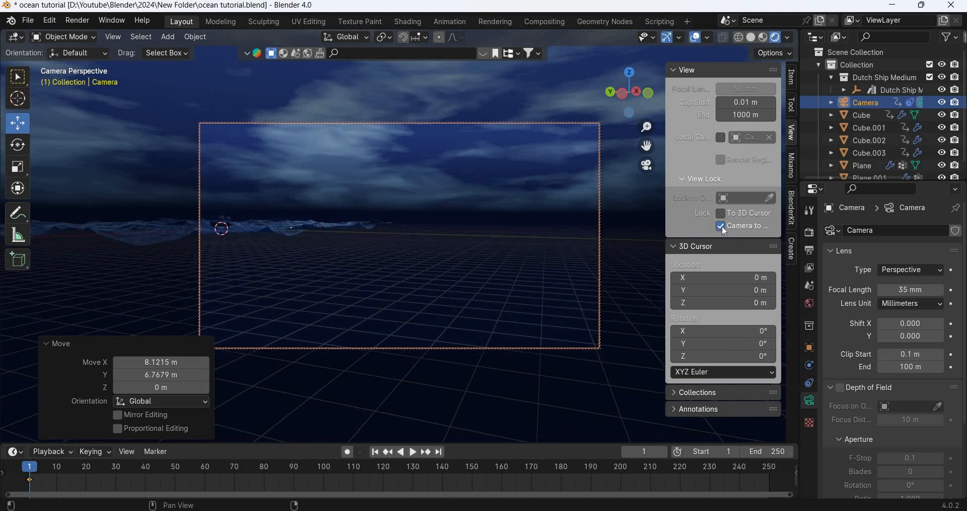
# From the top view, move the camera back over its plane, about 35.74 m in X and 38.38 m in Y.
pyautogui.moveTo(495, 300); pyautogui.dragTo(265, 263, button='middle')
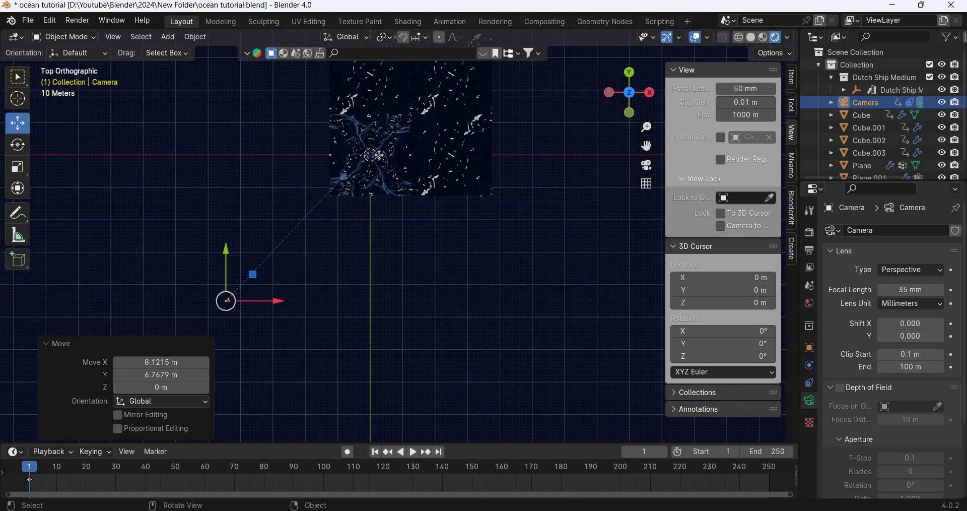
pyautogui.press('g')
pyautogui.click(382, 233)
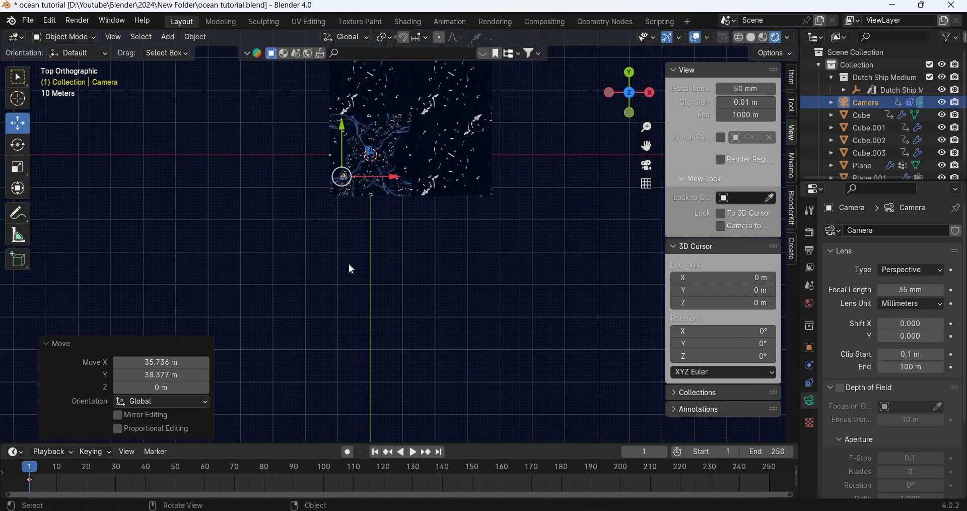
pyautogui.scroll(5, 352, 268)
pyautogui.press('KP_0')
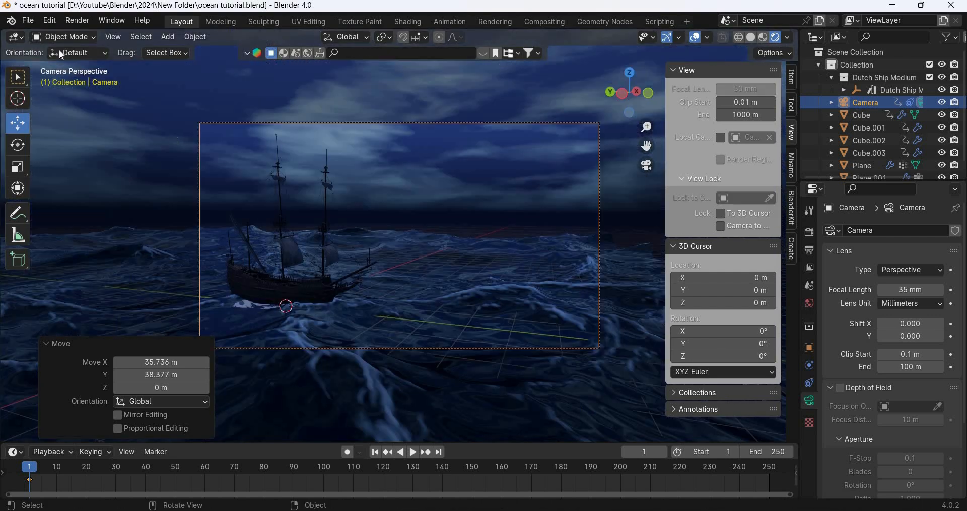
# Split the viewport into a free view beside the camera view and hide the sidebars in both.
pyautogui.moveTo(103, 34); pyautogui.dragTo(458, 47)
pyautogui.moveTo(193, 282); pyautogui.dragTo(167, 294, button='middle')
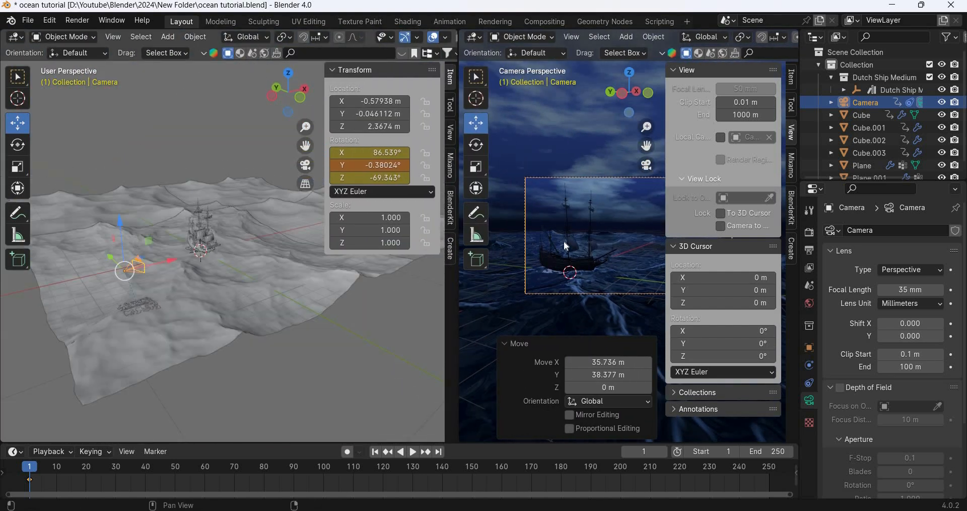
pyautogui.press('n')
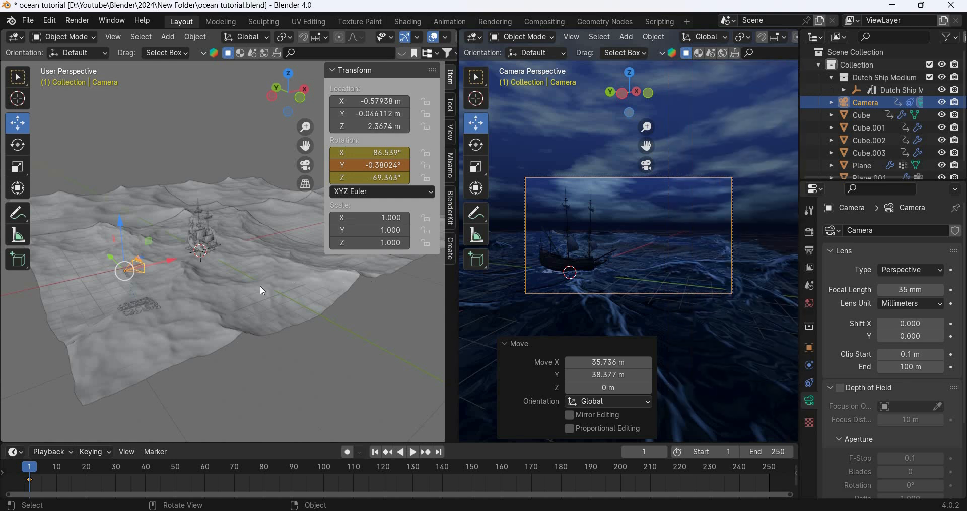
pyautogui.press('n')
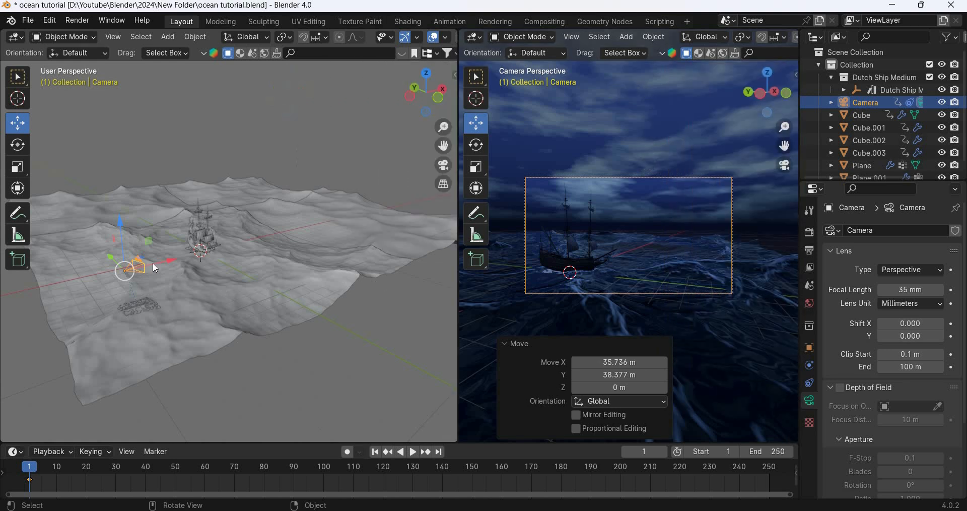
# From the top view, move the camera away from the ship by about -3.29 m in X and -2.59 m in Y.
pyautogui.press('KP_7')
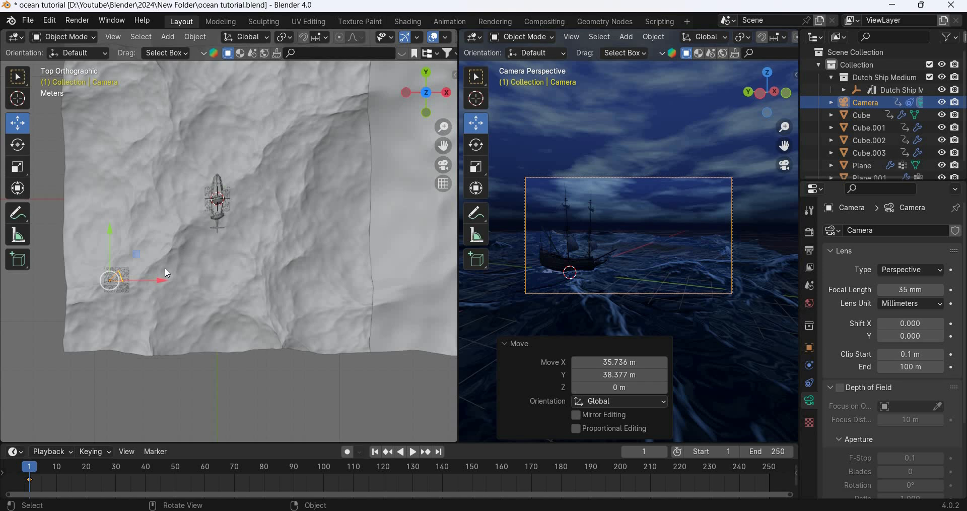
pyautogui.hotkey('shift', 'space')
pyautogui.press('r')
pyautogui.moveTo(153, 265); pyautogui.dragTo(92, 294)
pyautogui.click(18, 123)
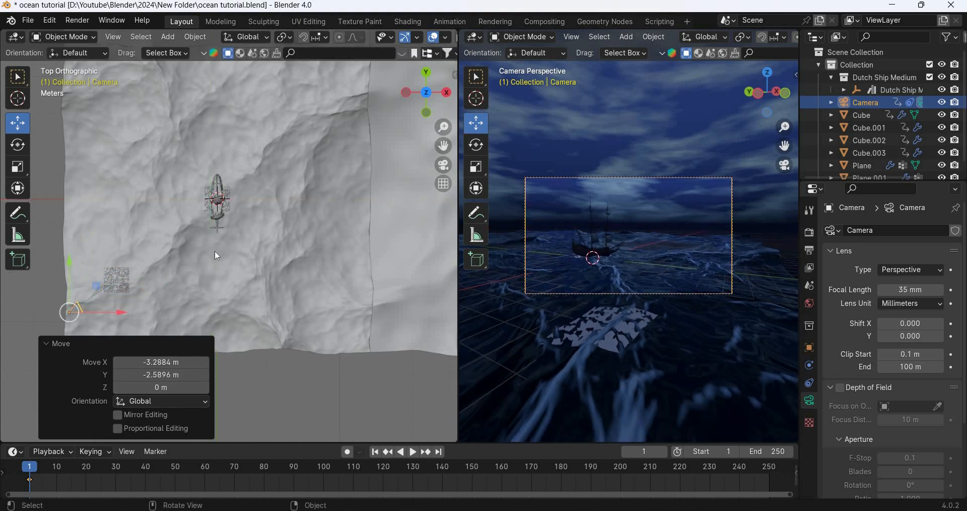
# Lower the camera about 0.73 m along the global Z axis.
pyautogui.moveTo(213, 205); pyautogui.dragTo(128, 218, button='middle')
pyautogui.moveTo(131, 220); pyautogui.dragTo(132, 224)
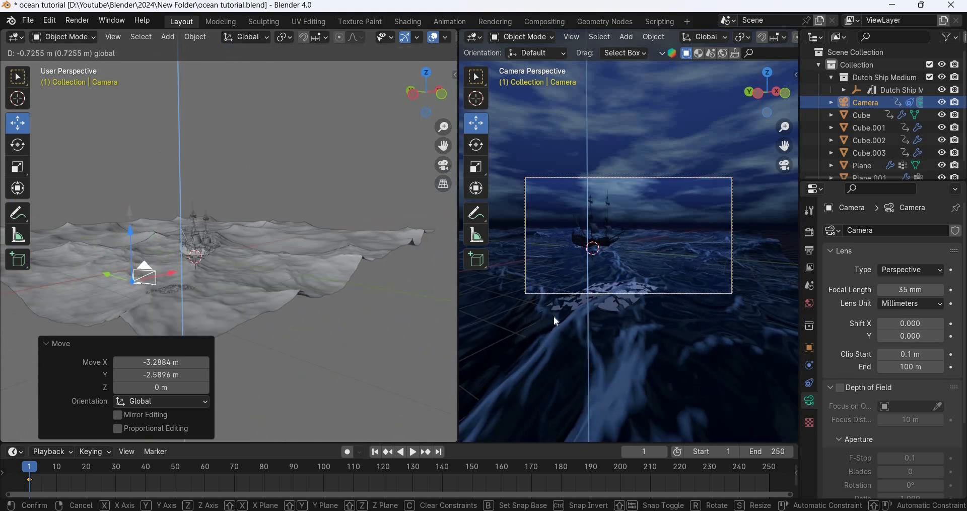
pyautogui.moveTo(554, 321); pyautogui.dragTo(554, 321)
# Hide Plane.001 in the viewport and in renders, and merge the split viewports back into a single camera view.
pyautogui.click(630, 301)
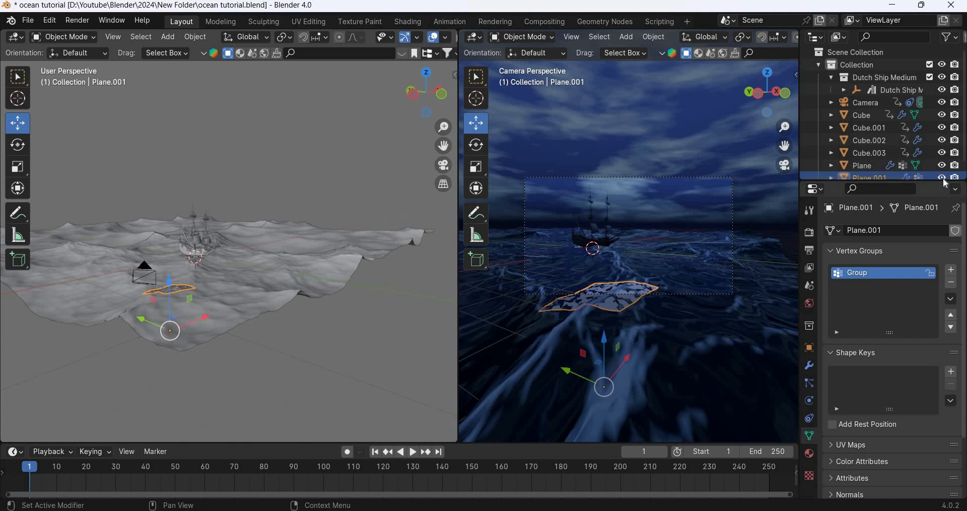
pyautogui.keyDown('ctrl'); pyautogui.hscroll(3, 953, 161); pyautogui.keyUp('ctrl')
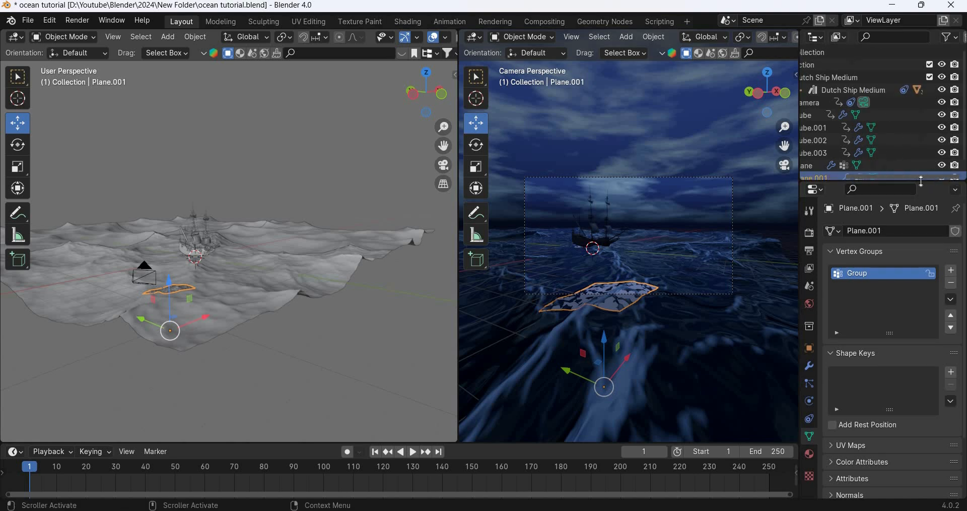
pyautogui.moveTo(933, 181); pyautogui.dragTo(934, 219)
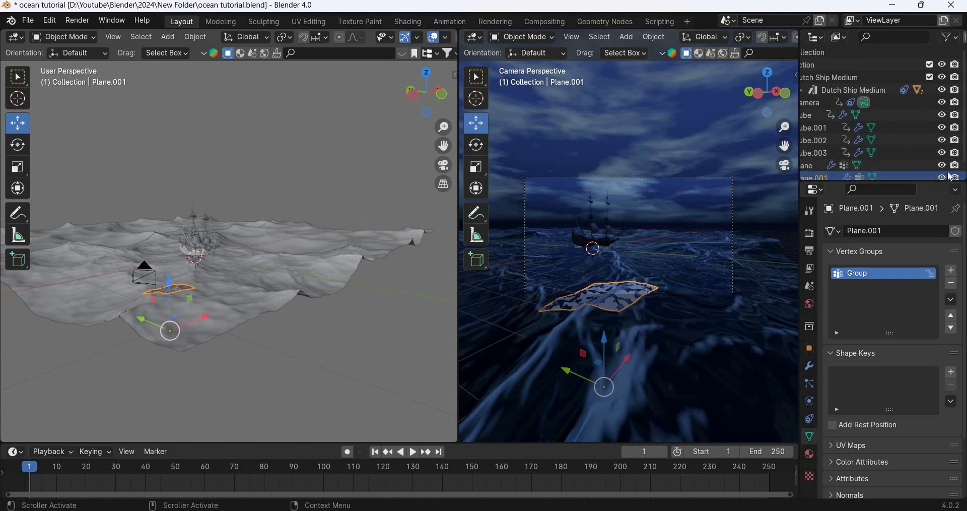
pyautogui.click(953, 178)
pyautogui.click(941, 179)
pyautogui.moveTo(458, 32); pyautogui.dragTo(5, 27)
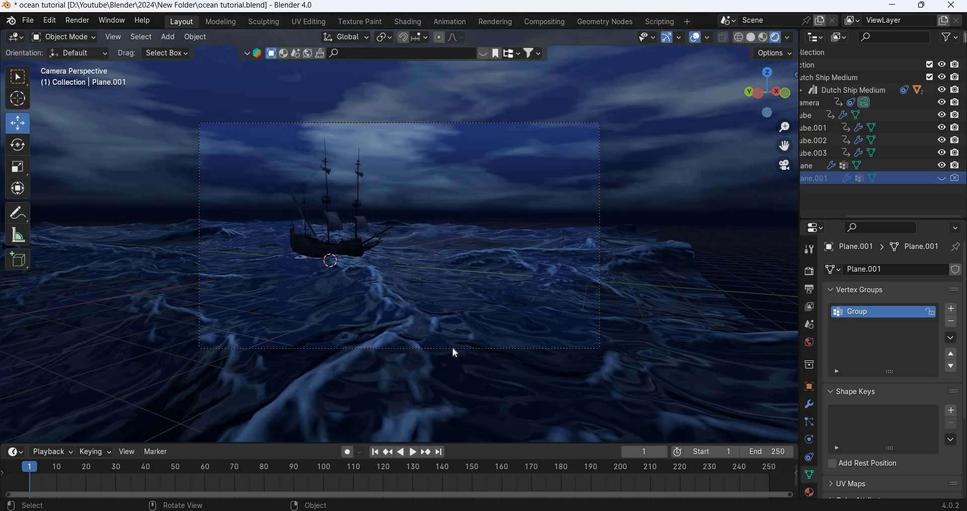
# Enable depth of field on the camera and set its focus object to Dutch Ship Medium.
pyautogui.click(856, 103)
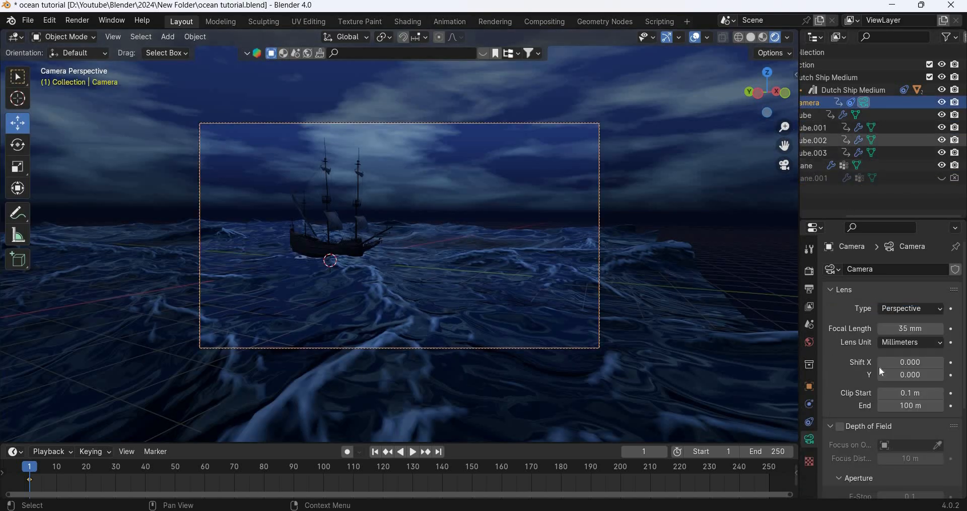
pyautogui.click(841, 424)
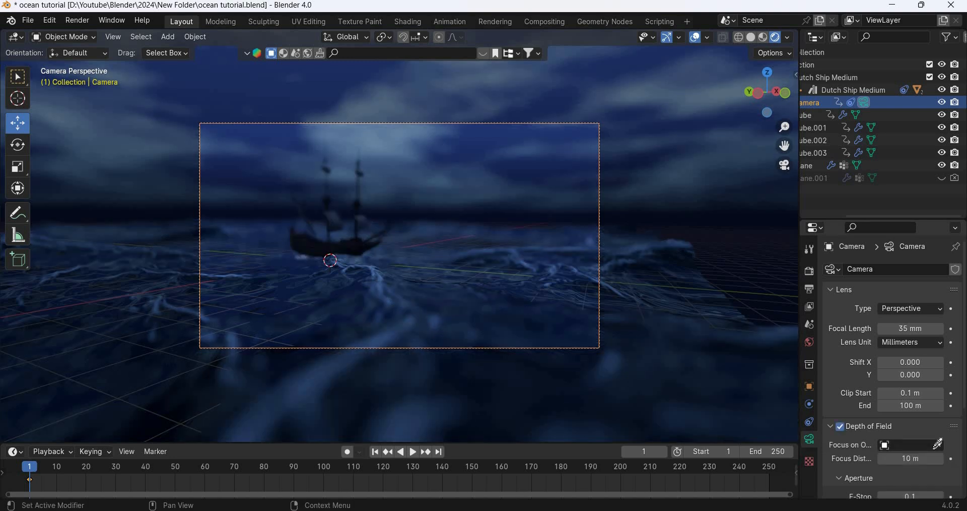
pyautogui.click(938, 444)
pyautogui.click(918, 447)
pyautogui.click(917, 447)
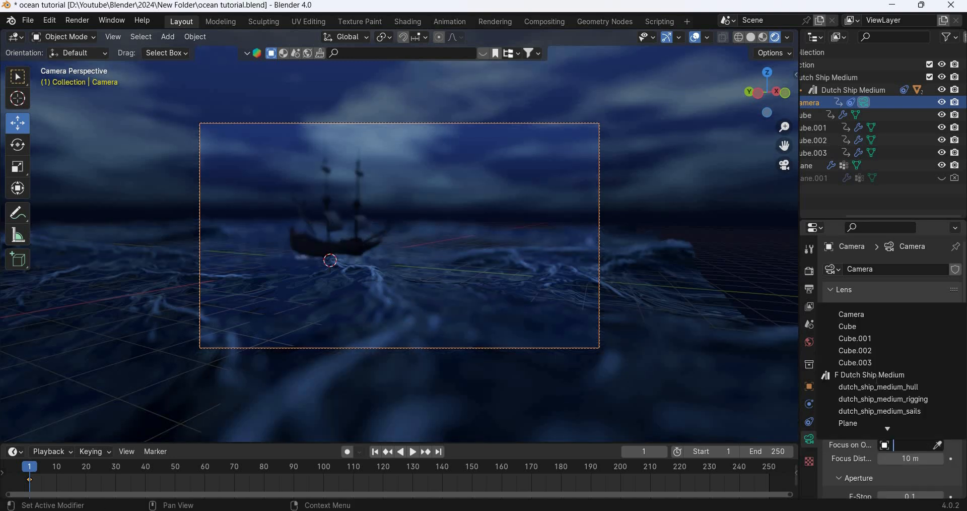
pyautogui.click(875, 378)
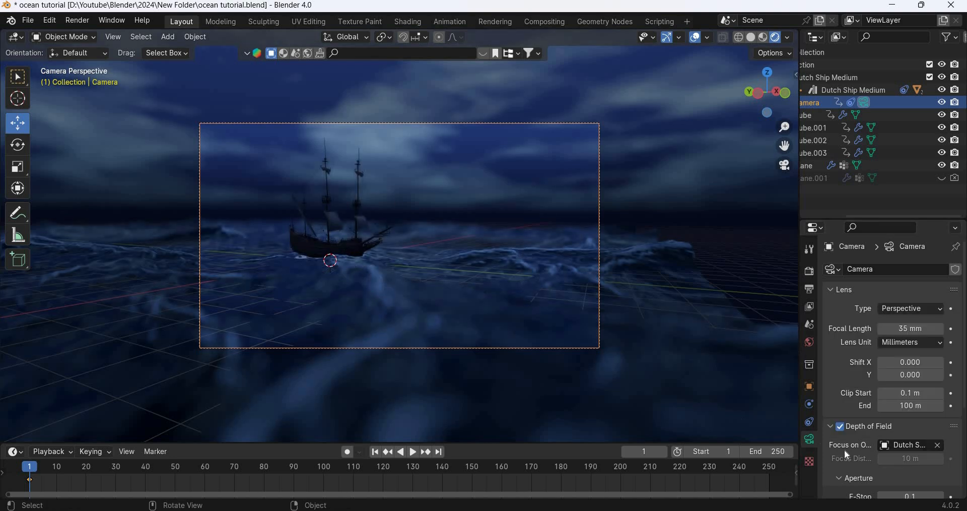
pyautogui.scroll(-5, 881, 433)
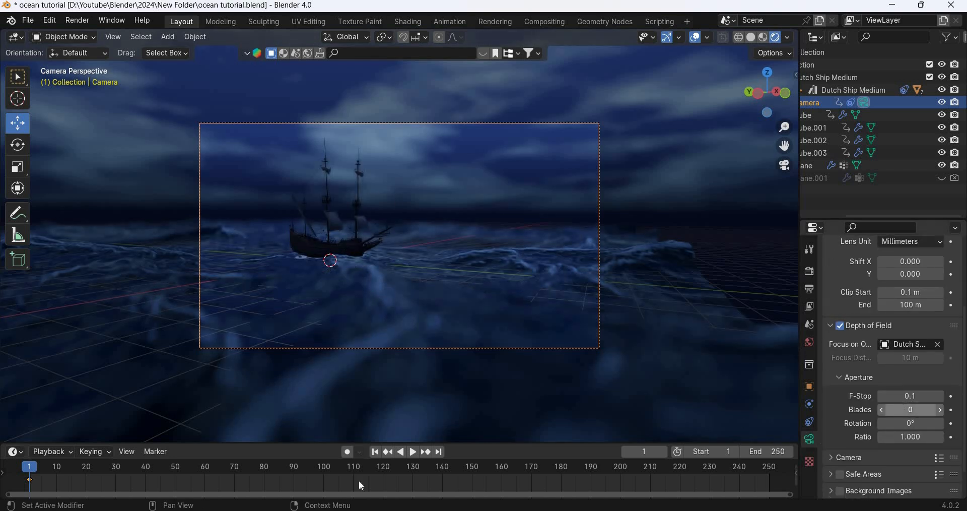
# Play the animation through the camera, stop it at frame 185 and show the viewport sidebar.
pyautogui.click(415, 455)
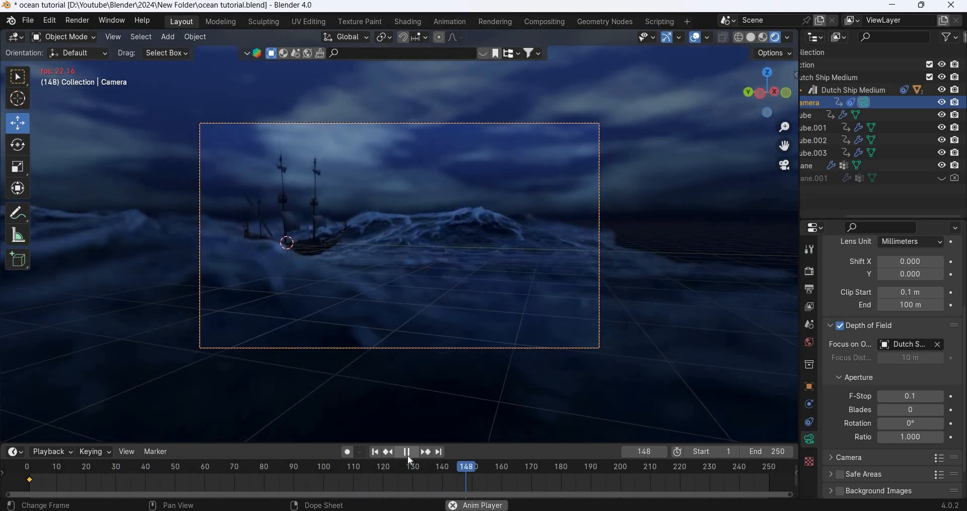
pyautogui.press('space')
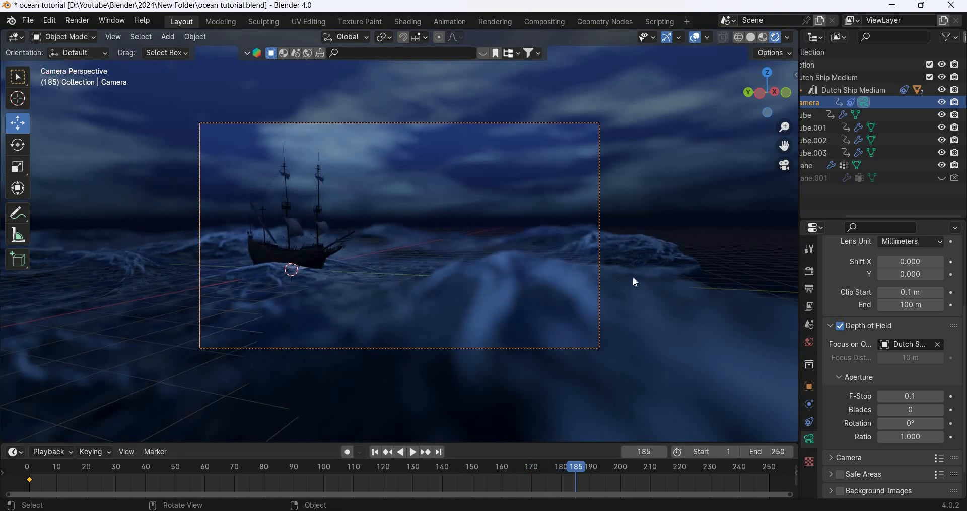
pyautogui.press('n')
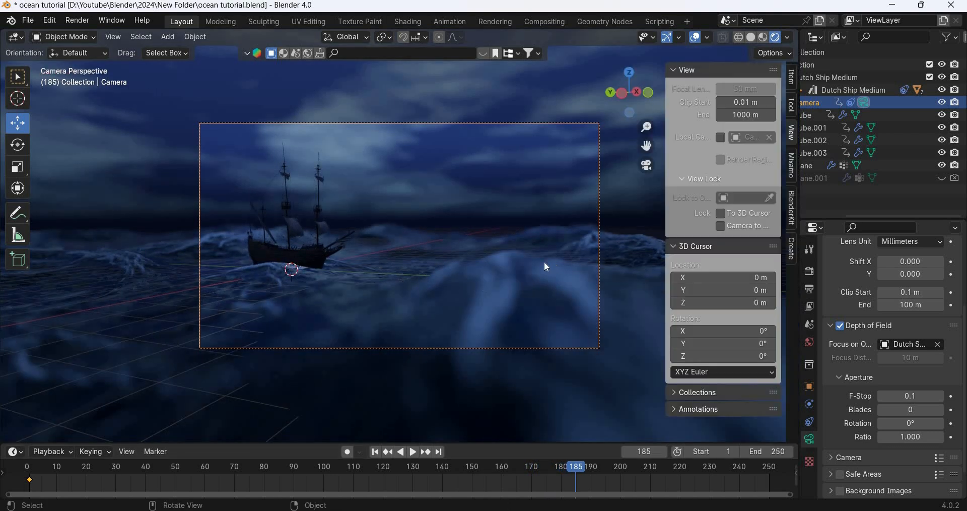
# Hide the viewport sidebar and add an area light to the scene at the ship's position.
pyautogui.press('n')
pyautogui.moveTo(442, 289); pyautogui.dragTo(388, 247, button='middle')
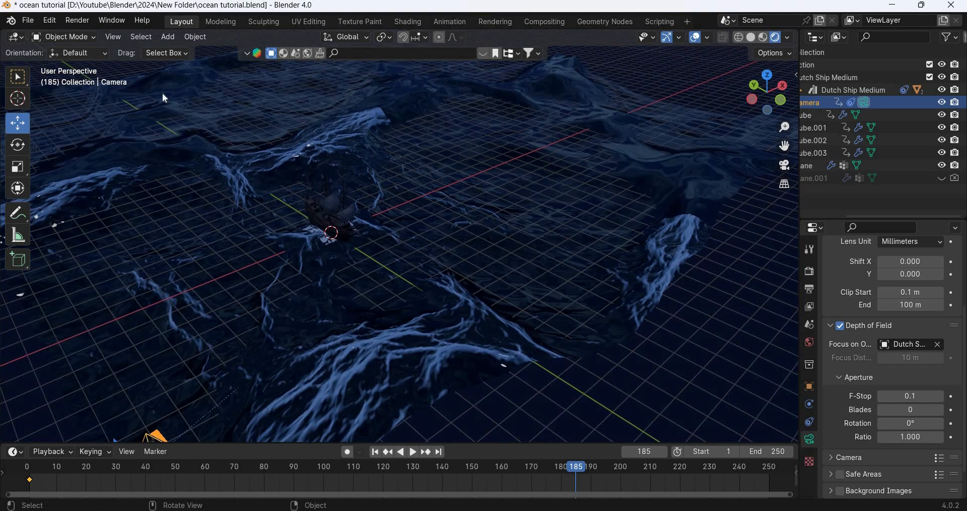
pyautogui.click(168, 37)
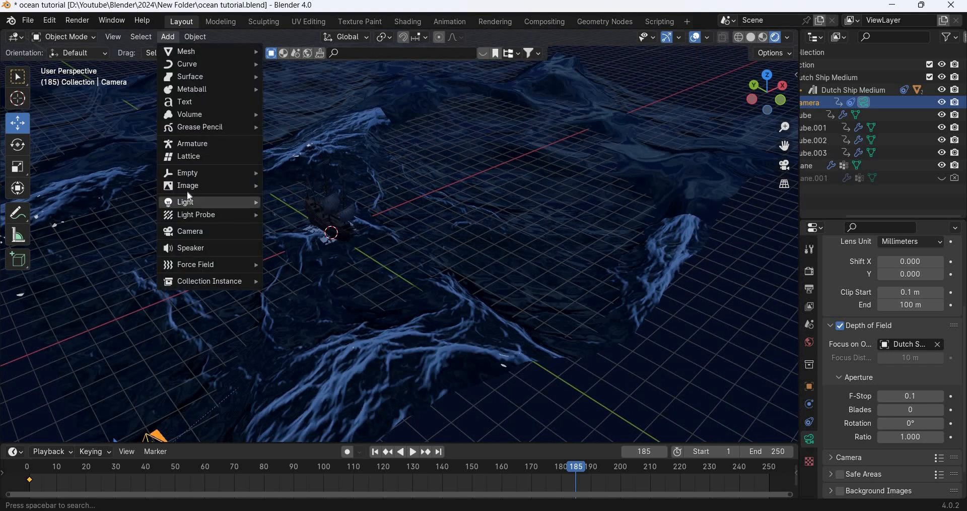
pyautogui.moveTo(191, 203)
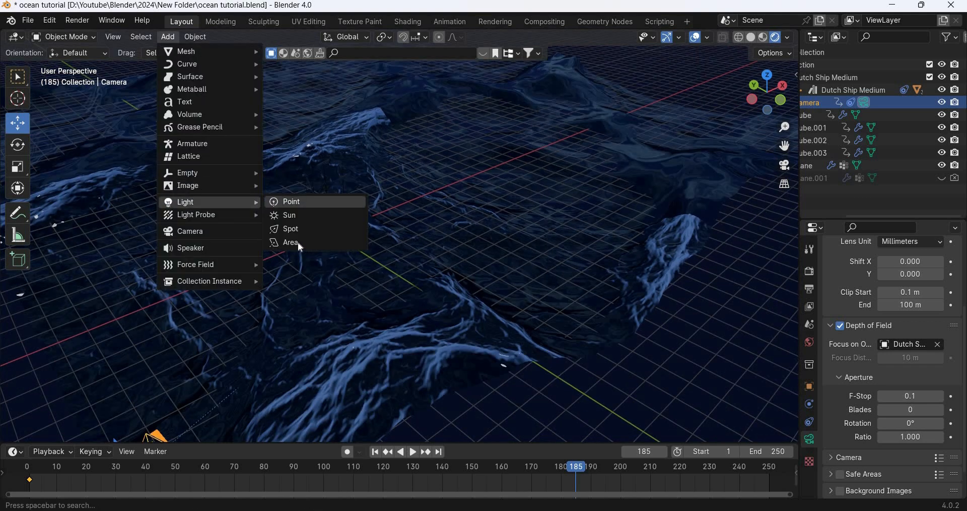
pyautogui.click(331, 241)
# In a wireframe top view, stretch the area light along the global Y axis to about 4.9 times its size.
pyautogui.press('KP_7')
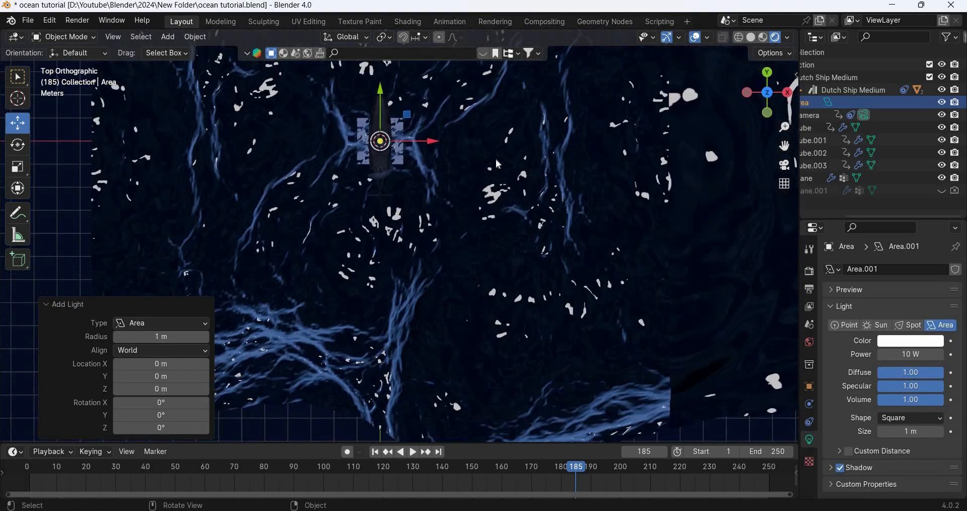
pyautogui.click(742, 38)
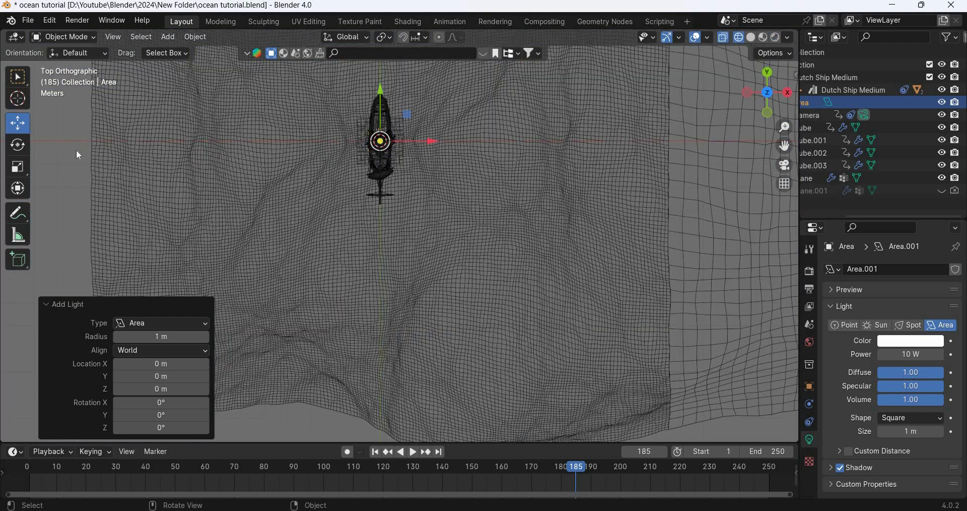
pyautogui.click(17, 167)
pyautogui.moveTo(380, 109); pyautogui.dragTo(25, 127)
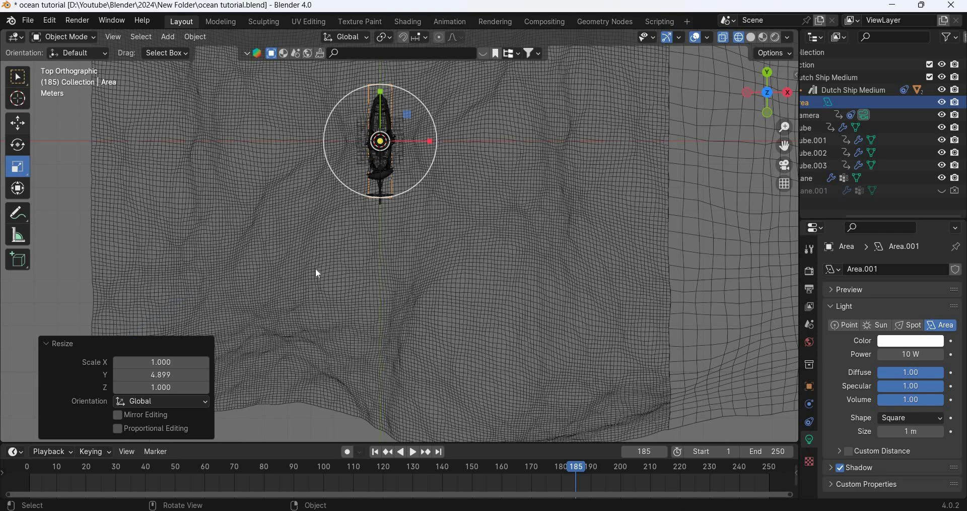
# Raise the area light about 6.34 m along the global Z axis, above the ship.
pyautogui.hotkey('shift', 'space')
pyautogui.press('g')
pyautogui.moveTo(528, 176); pyautogui.dragTo(299, 191, button='middle')
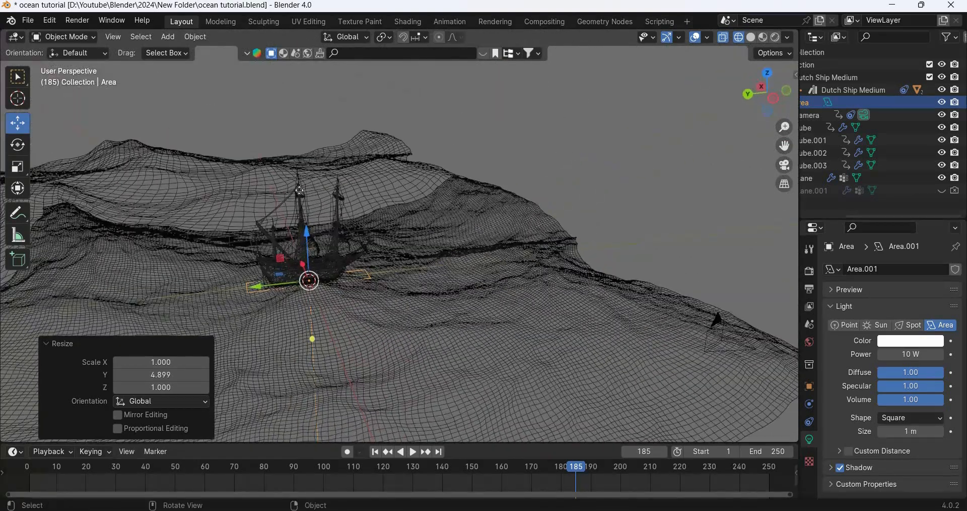
pyautogui.moveTo(306, 231); pyautogui.dragTo(289, 71)
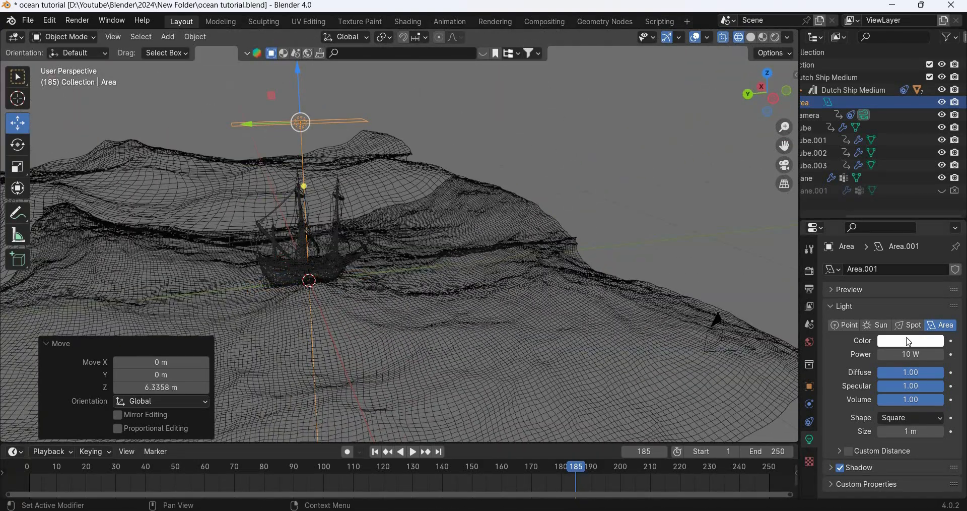
# Give the area light a pale yellow color and set its power to 500 W.
pyautogui.click(910, 341)
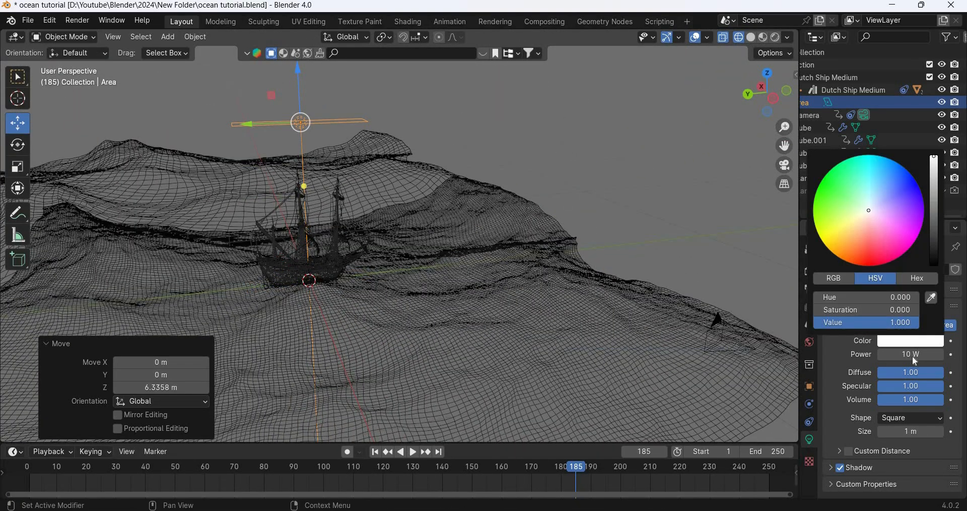
pyautogui.click(852, 219)
pyautogui.click(916, 355)
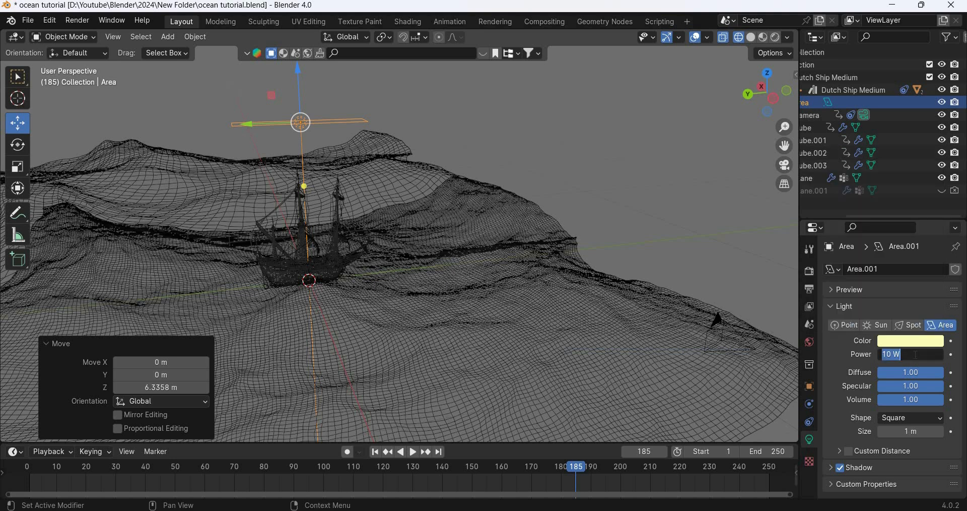
pyautogui.write('500')
pyautogui.press('Return')
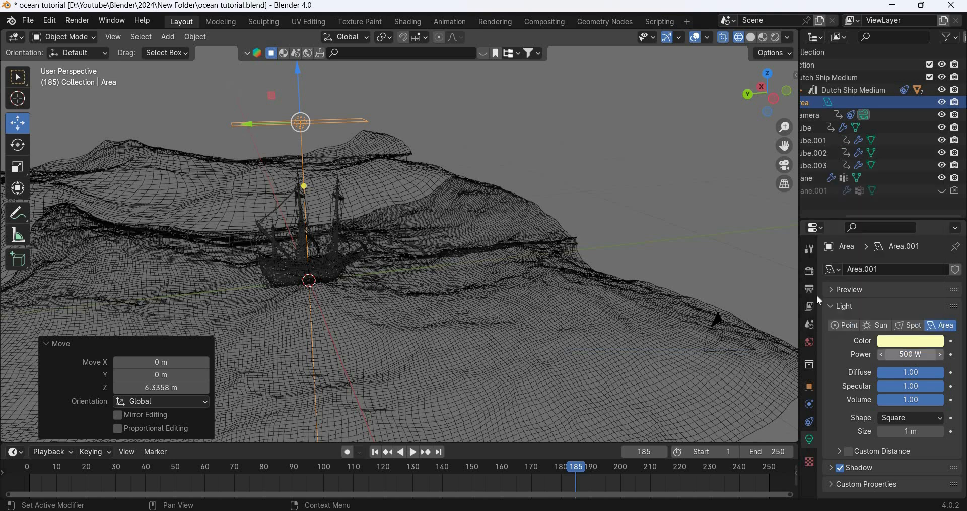
# Show the rendered preview through the camera and hide Plane in the viewport and in renders.
pyautogui.click(763, 37)
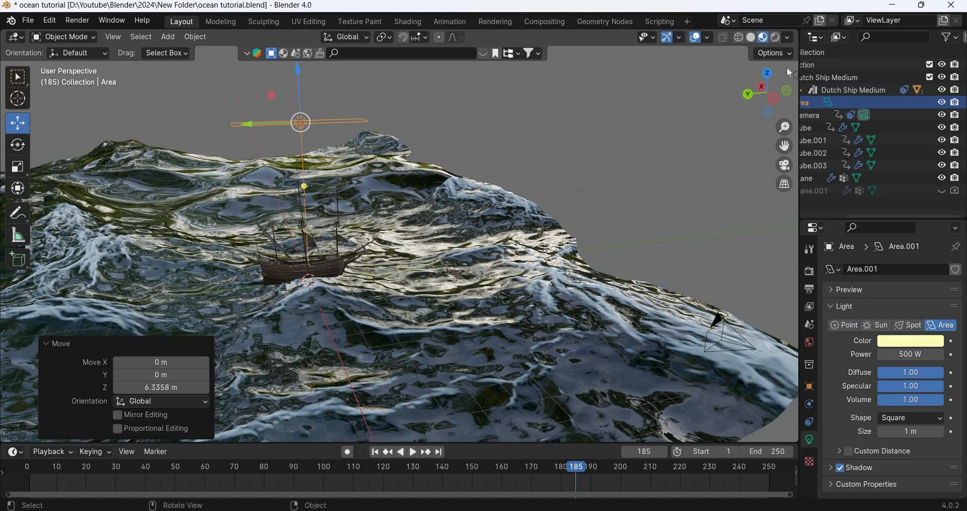
pyautogui.click(776, 37)
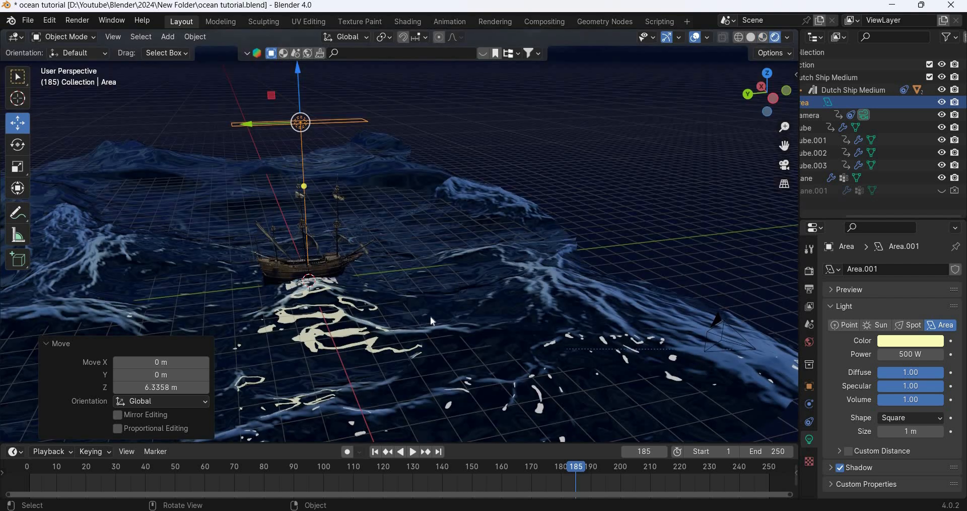
pyautogui.press('KP_0')
pyautogui.click(943, 177)
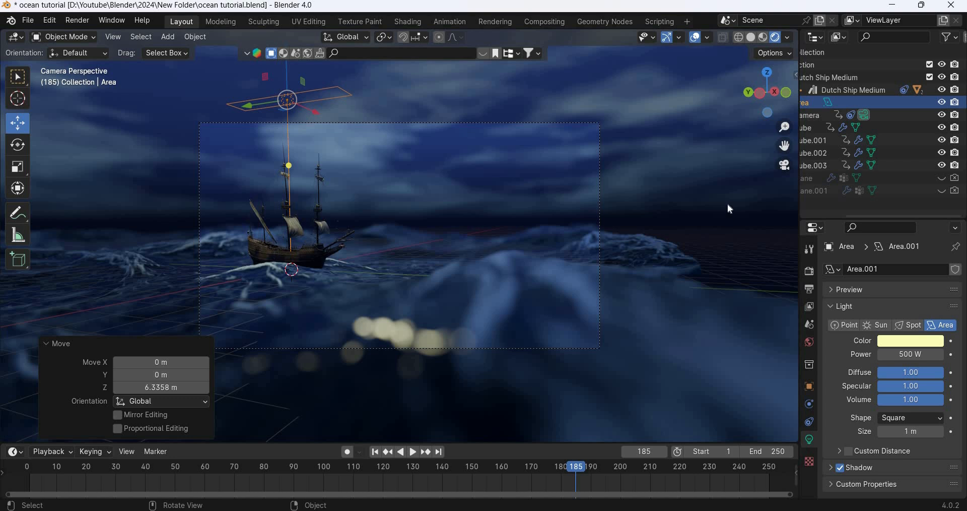
# Play the animation from frame 1 through the camera and stop it at frame 161.
pyautogui.click(645, 433)
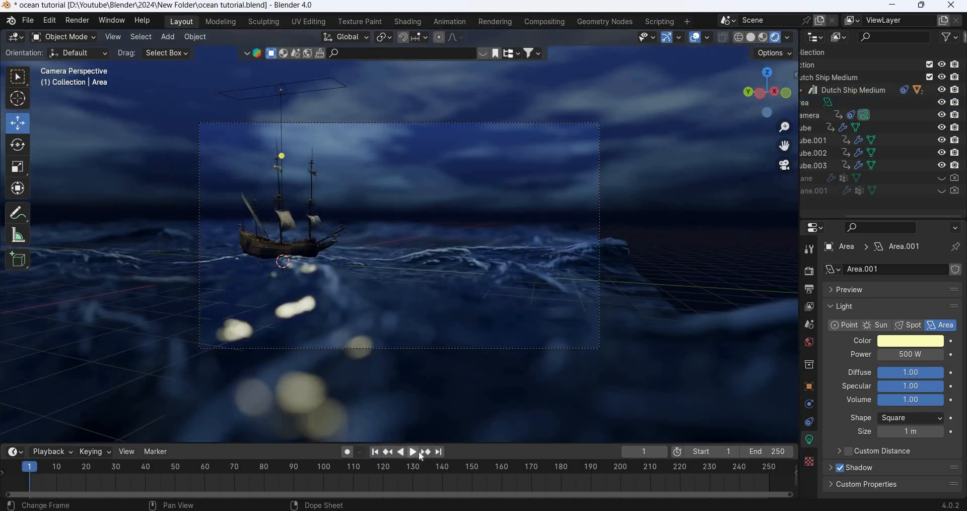
pyautogui.click(417, 452)
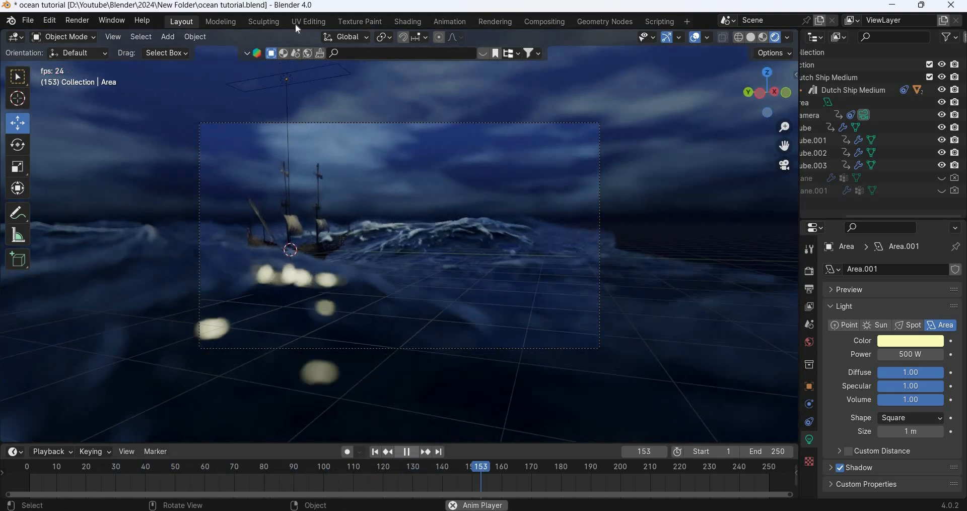
pyautogui.press('space')
# Lower the area light about 4.14 m along global Z, then raise it about 0.44 m, over the ship's masts.
pyautogui.click(287, 87)
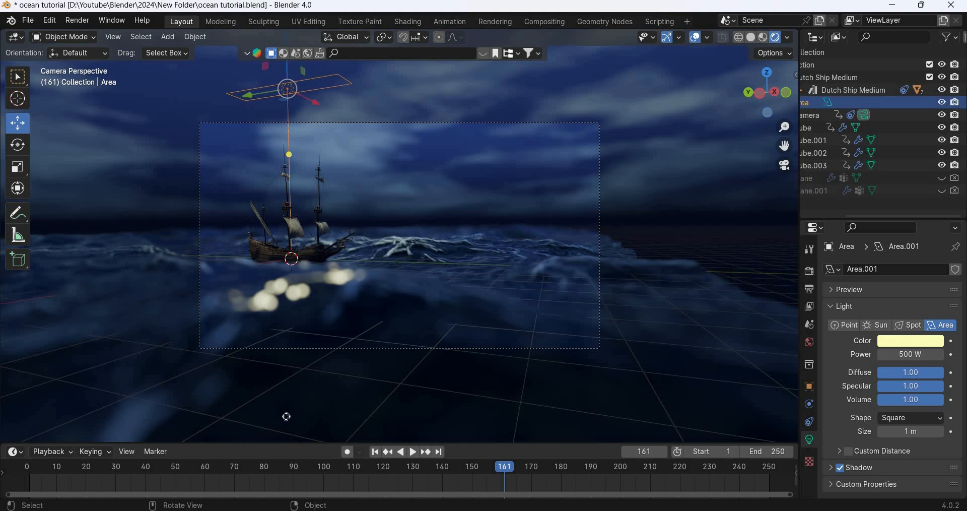
pyautogui.moveTo(287, 83); pyautogui.dragTo(443, 371)
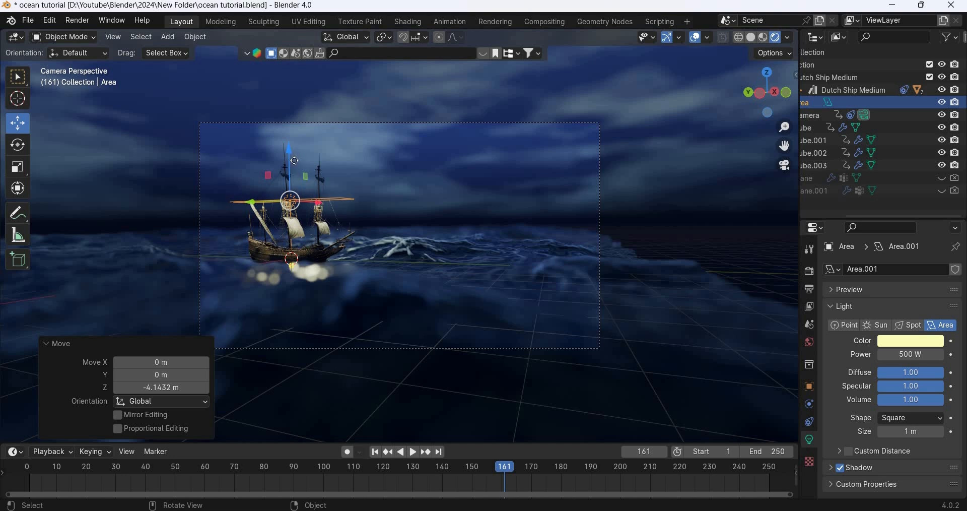
pyautogui.moveTo(295, 161); pyautogui.dragTo(504, 222)
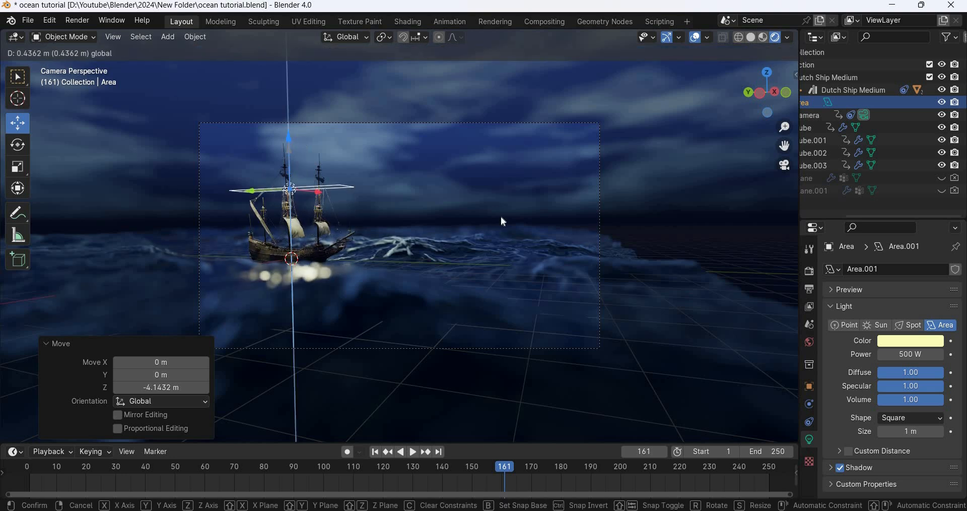
# Set the area light's power to 100 W.
pyautogui.moveTo(911, 347); pyautogui.dragTo(916, 356)
pyautogui.click(912, 351)
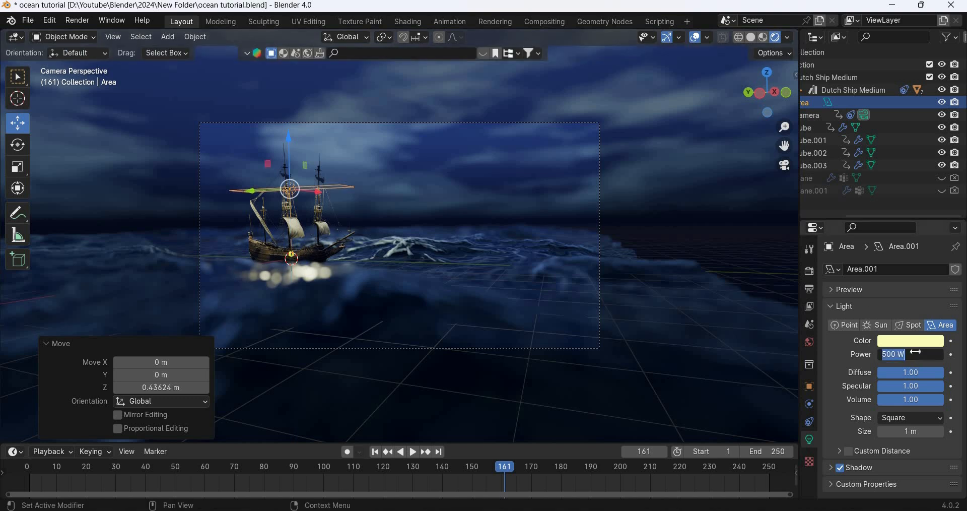
pyautogui.write('100')
pyautogui.press('Return')
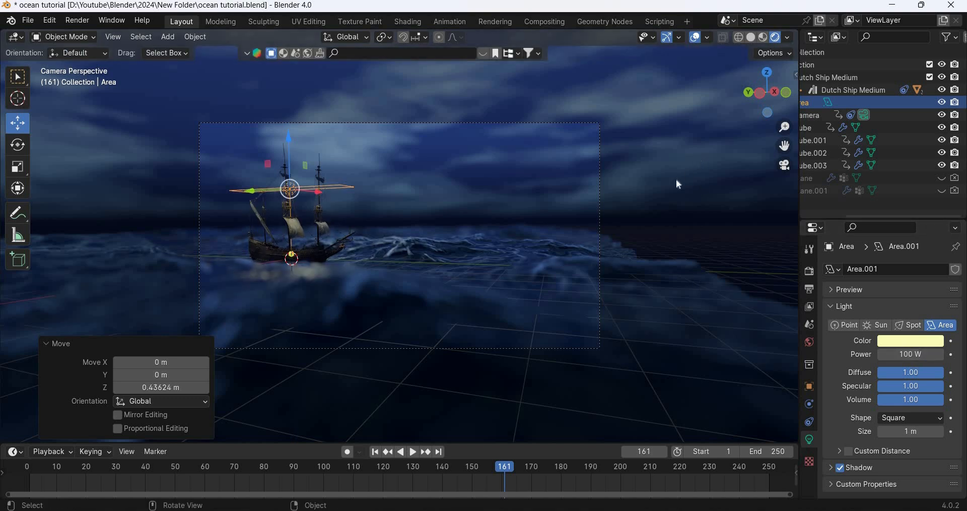
# Widen the outliner and parent Dutch Ship Medium to the area light with Object (Keep Transform).
pyautogui.click(227, 190)
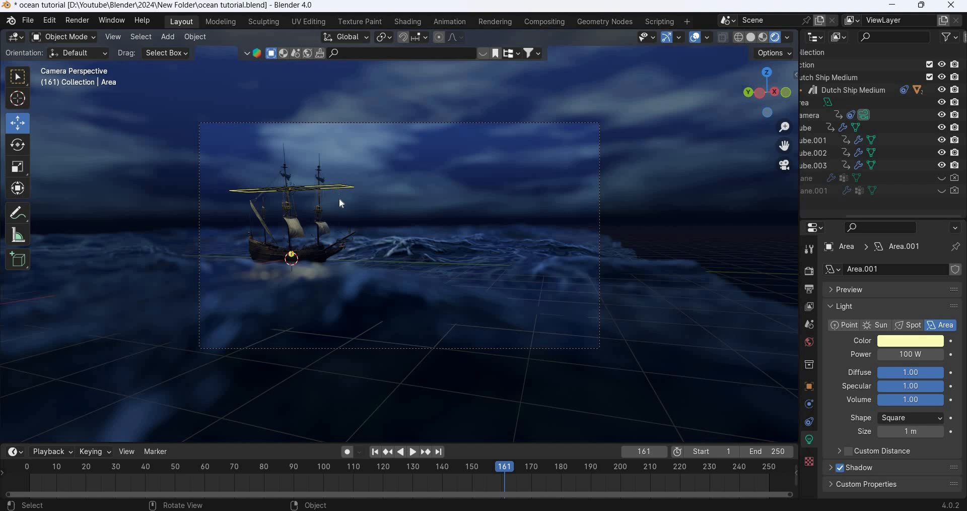
pyautogui.click(340, 196)
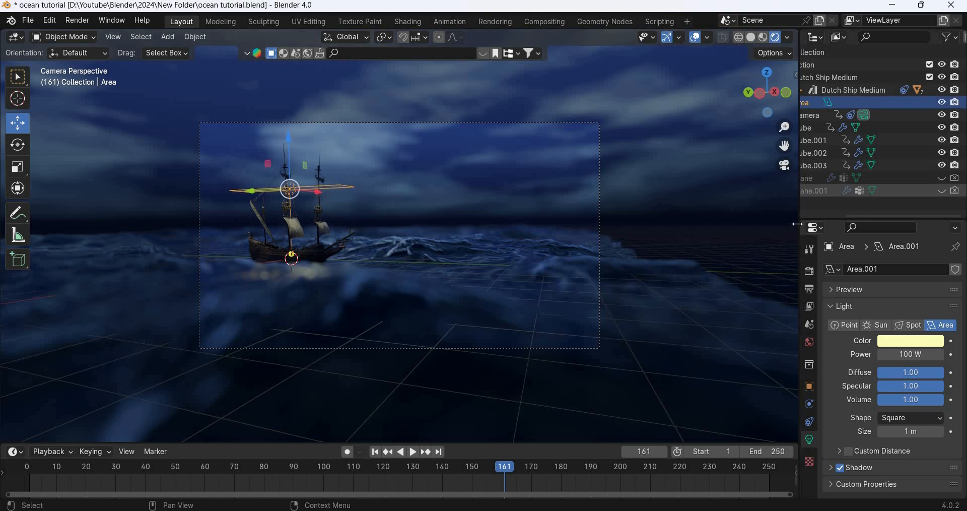
pyautogui.moveTo(800, 237); pyautogui.dragTo(763, 189)
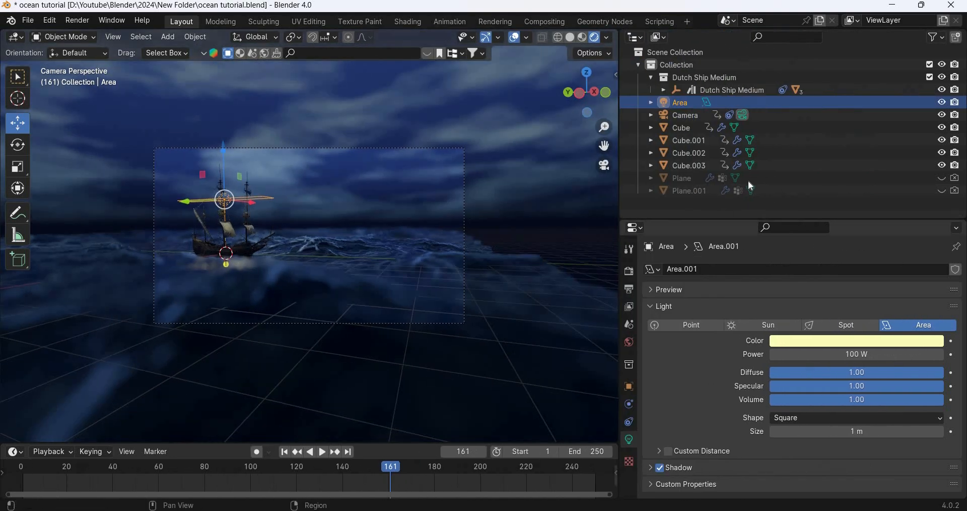
pyautogui.keyDown('ctrl'); pyautogui.click(730, 89); pyautogui.keyUp('ctrl')
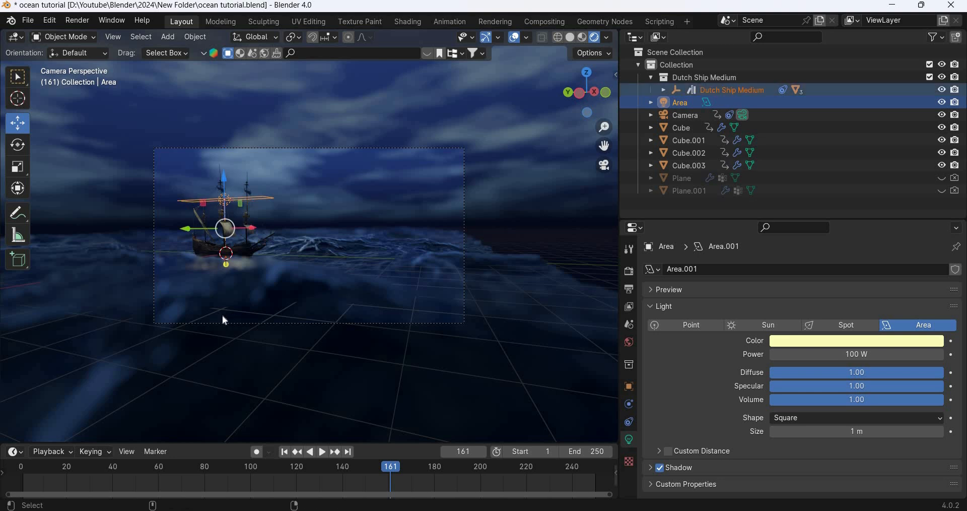
pyautogui.hotkey('ctrl', 'p')
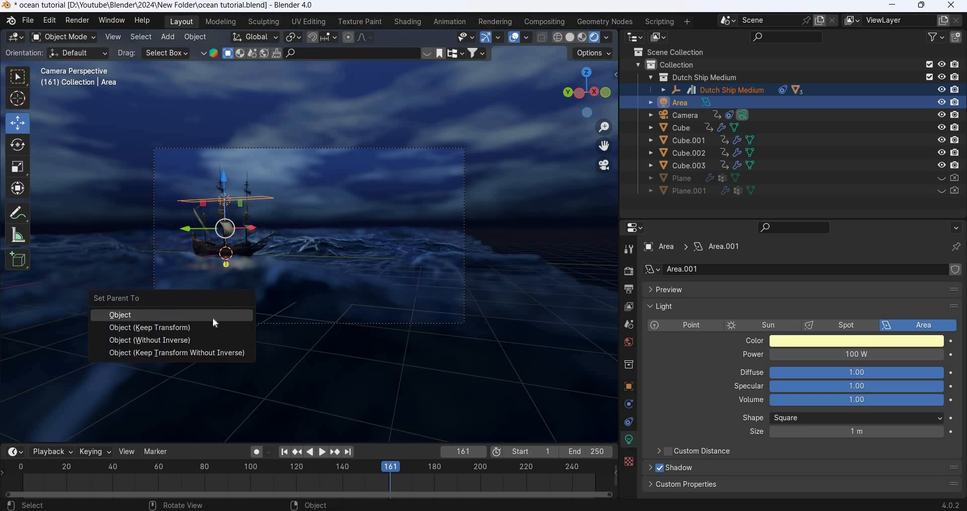
pyautogui.click(208, 331)
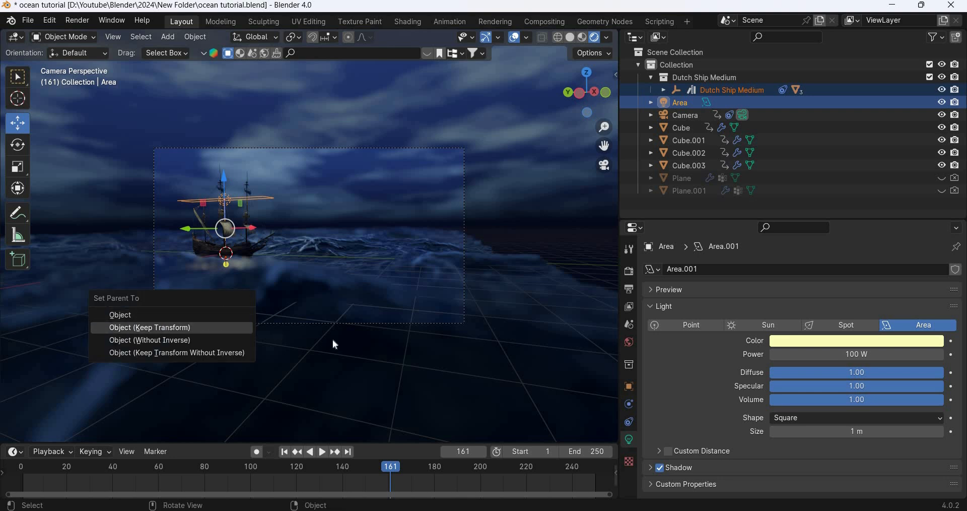
# Scrub the timeline back to frame 94 to check the parenting and expand the Dutch Ship Medium hierarchy.
pyautogui.moveTo(392, 469); pyautogui.dragTo(236, 476)
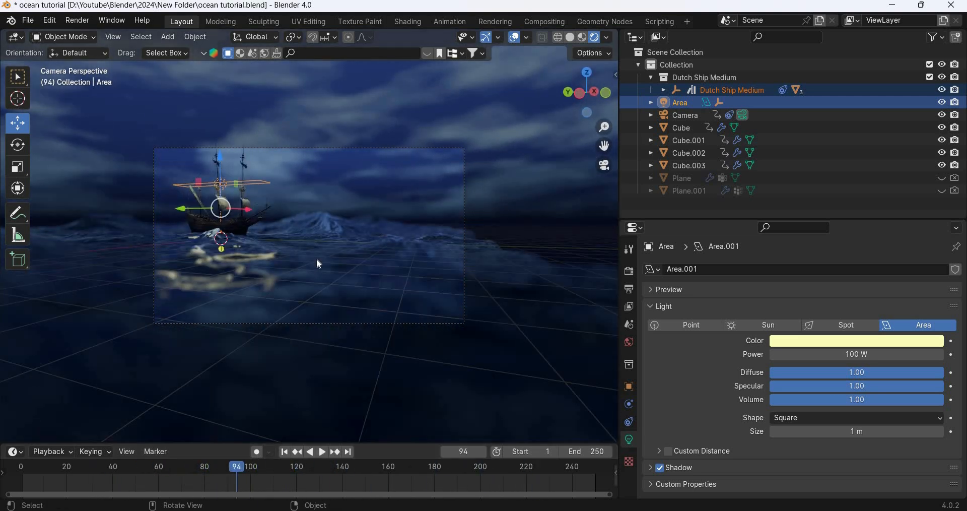
pyautogui.click(664, 90)
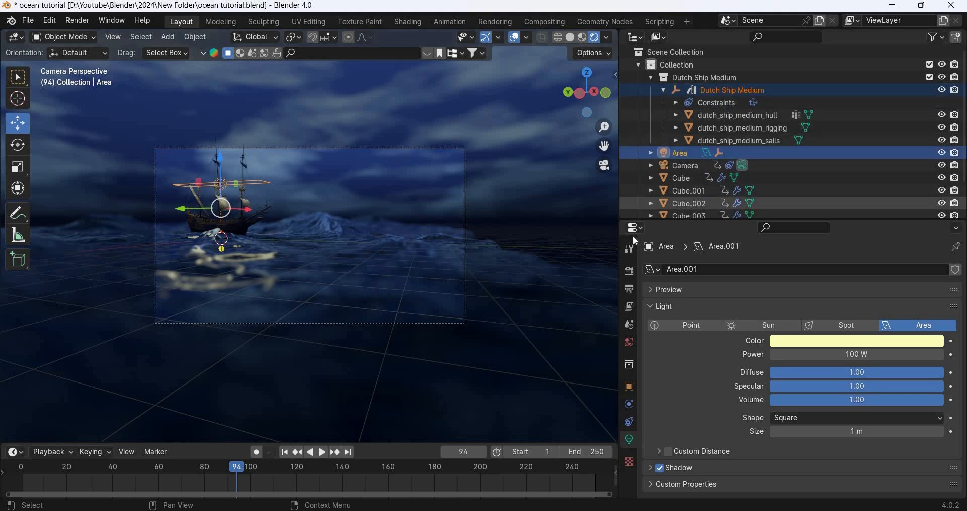